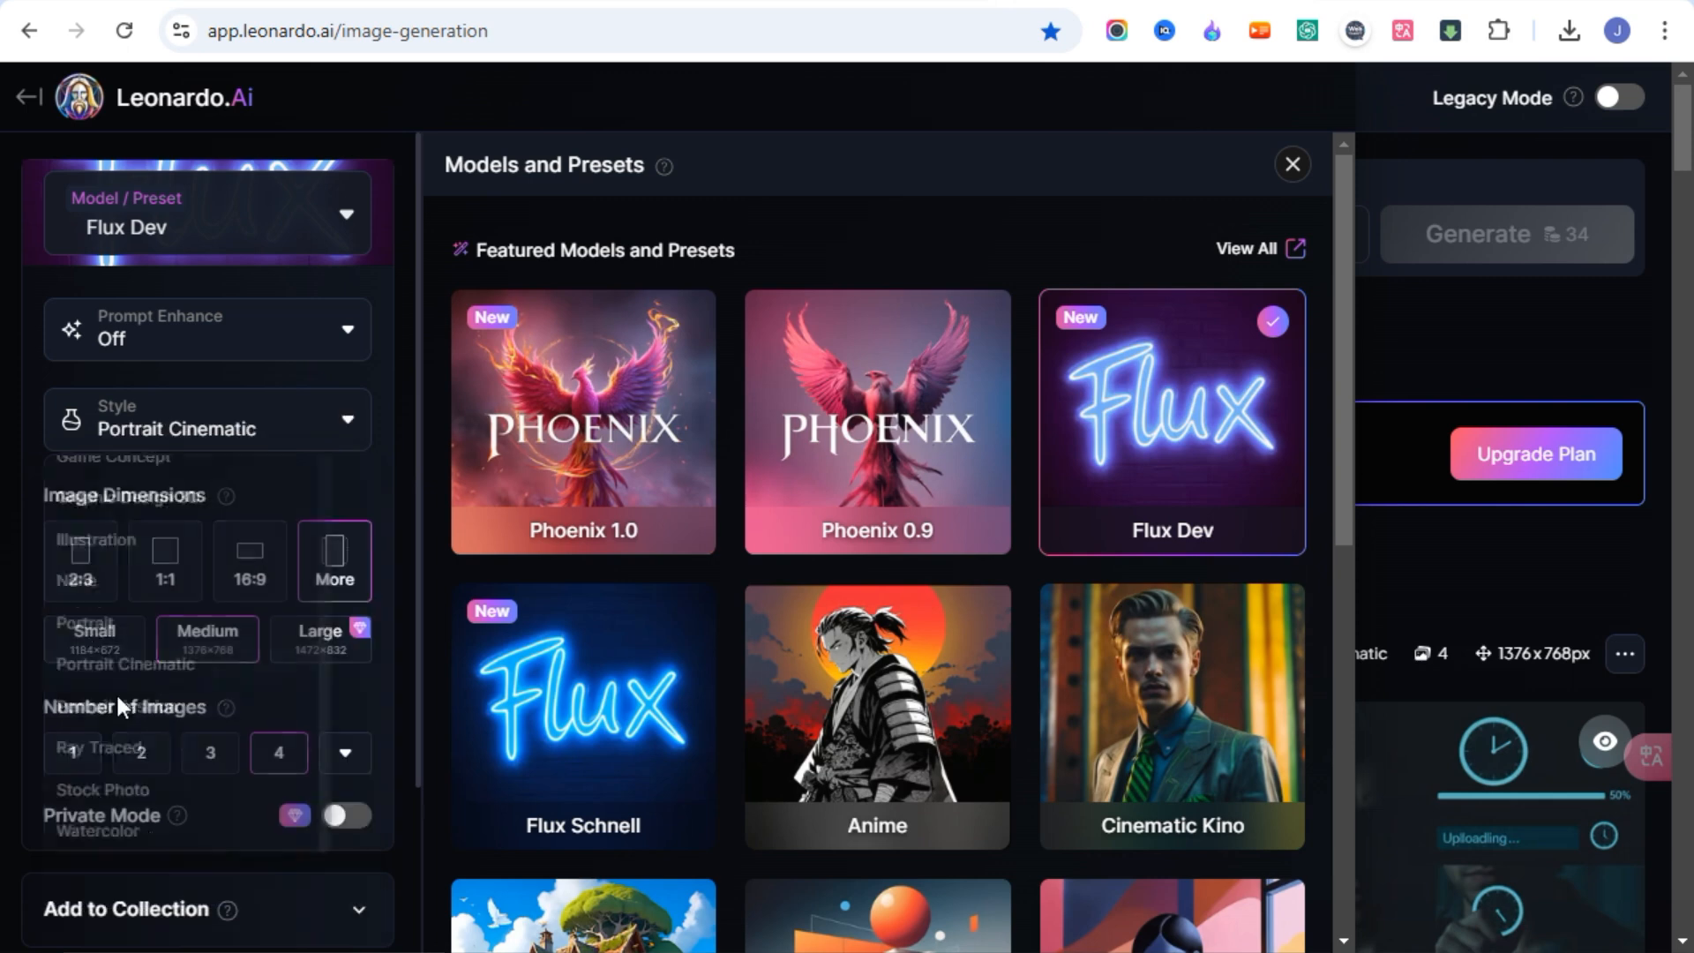
Generate four Flux Dev images from a prompt describing a beautiful Indian woman with blue eyes and wavy hair, in a saree, recording a podcast in a studio.
left_click(333, 592)
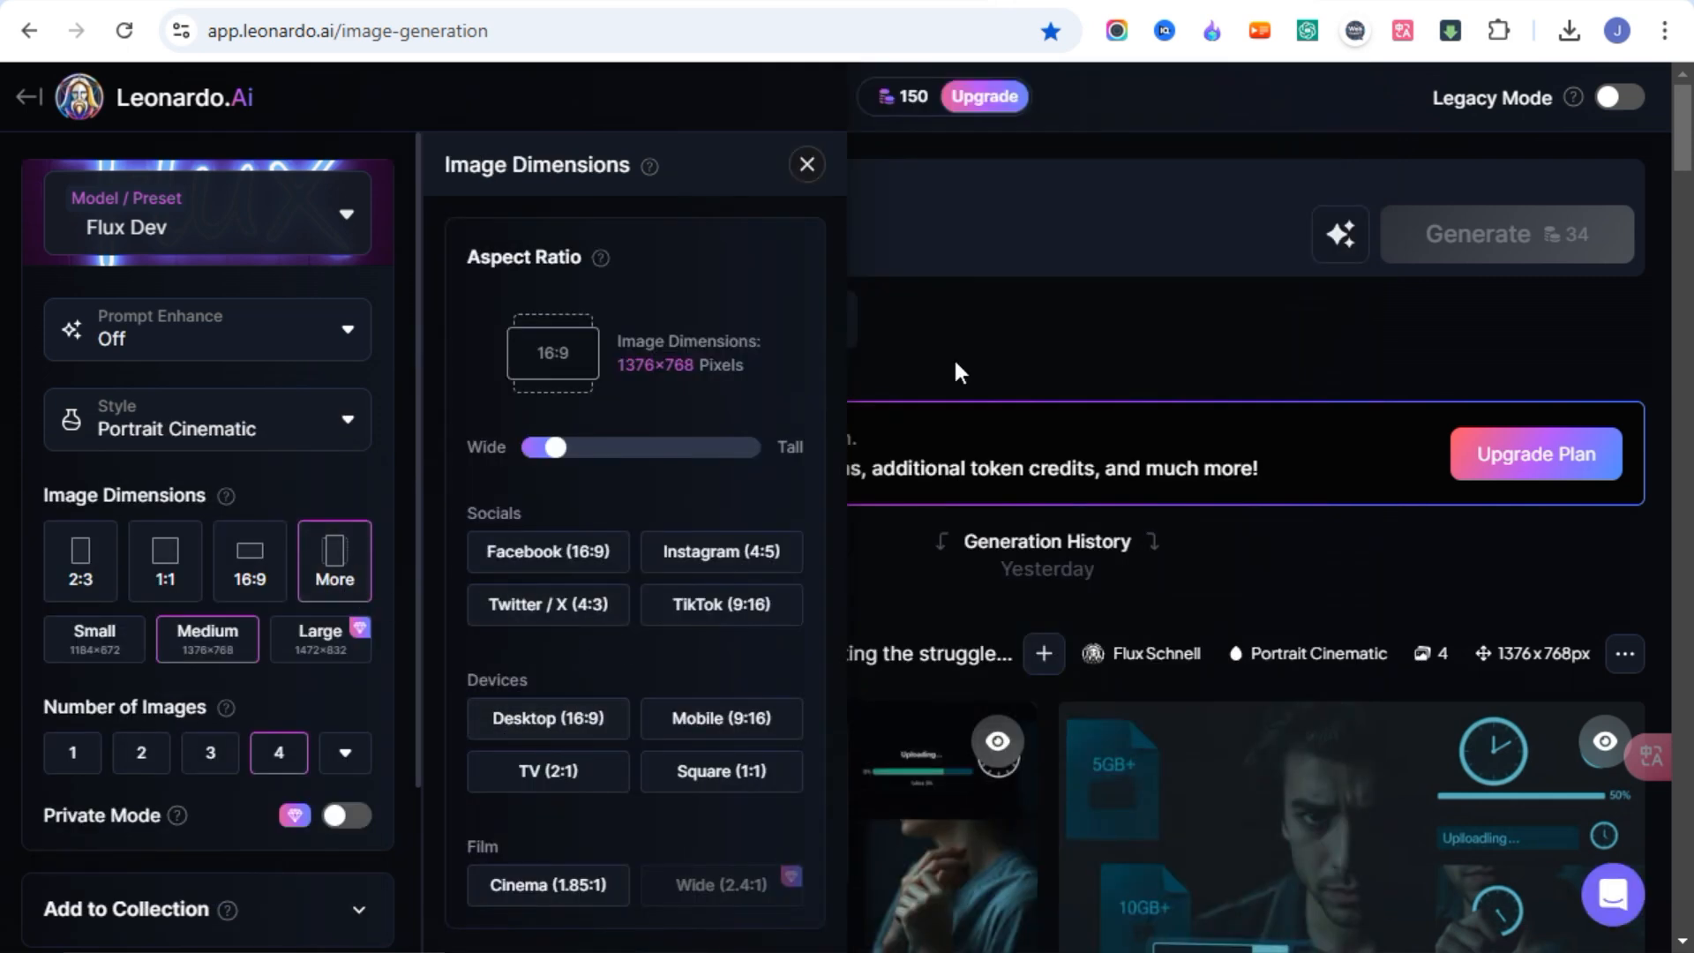
left_click(807, 166)
left_click(878, 247)
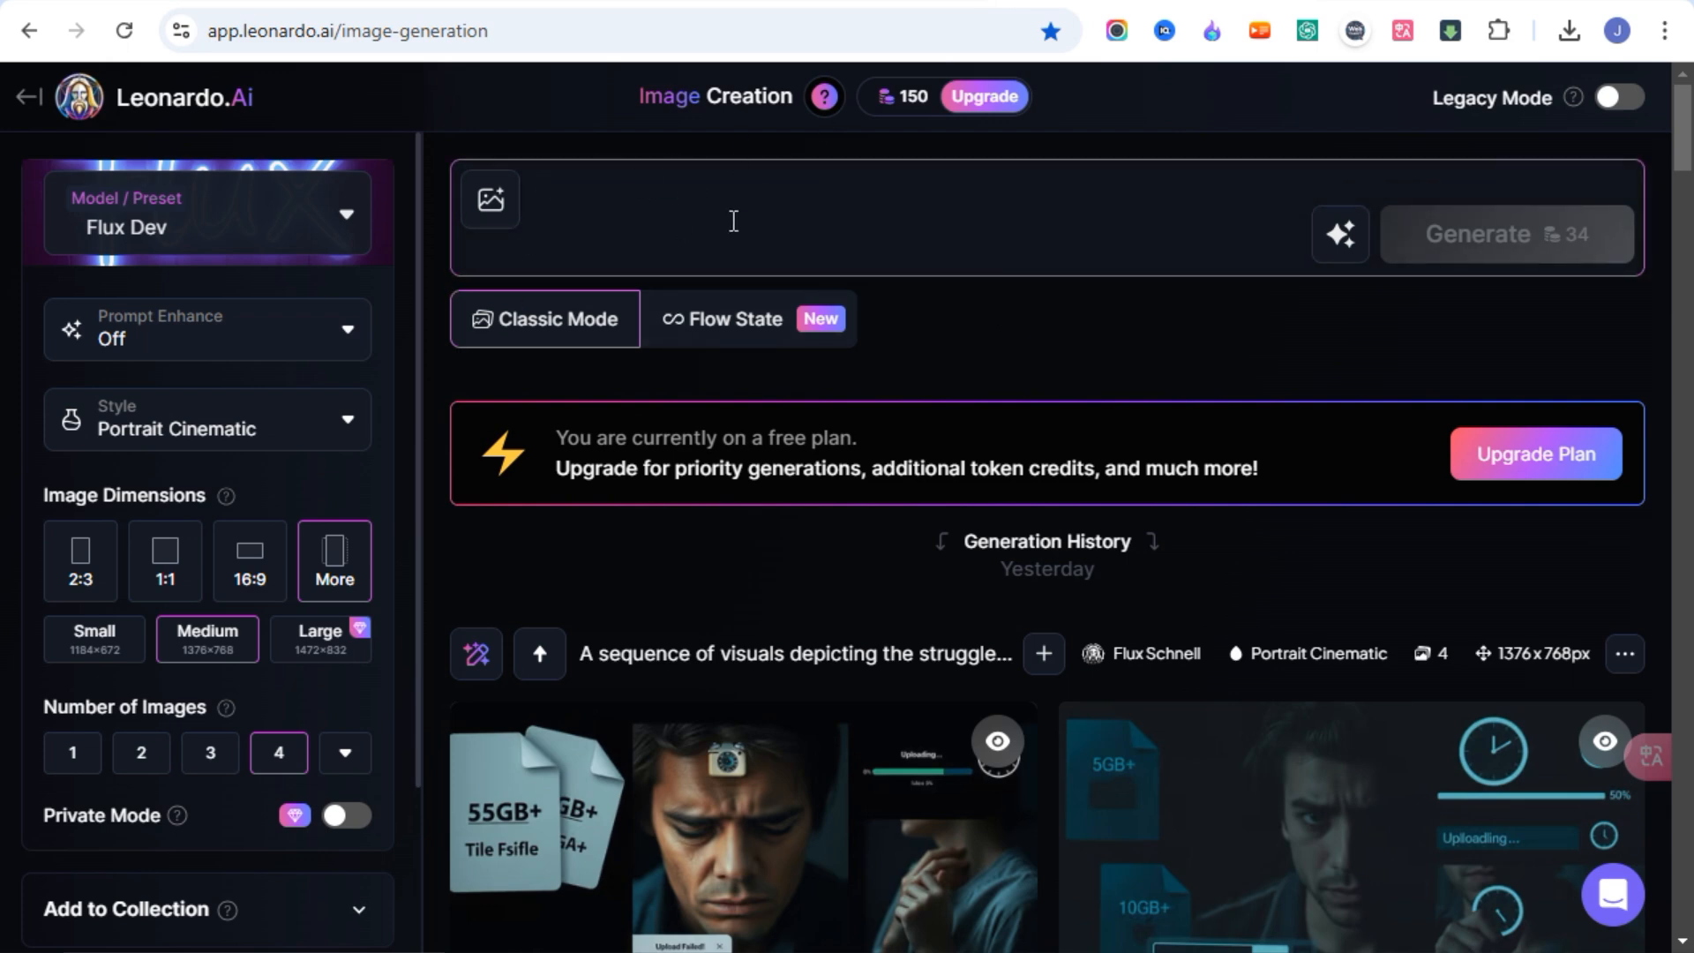
type("A breathtakingly beautiful Indian woman with mesmerizing blue eyes and long, wavy hair cascading in rich, reddish-brown highlights. She is elegantly dressed in a stunning, intricately designed saree that drapes gracefully around her, enhancing her regal presence. Her saree shimmers subtly under the soft studio lights, reflecting sophistication and grace. She sits with poise in a well-lit, modern studio, exuding confidence and charm. A professional microphone is positioned in front of her, indicating she is recording a podcast, live streaming, or creating engaging content. The background features a stylish and cozy ambiance with hexagonal acoustic panels on the wall, soft blue ambient lighting, a plush couch adorned with decorative pillows, and touches of greenery. Warm lamps cast a gentle glow, enhancing the inviting yet professional atmosphere, making her the focal point of a captivating scene")
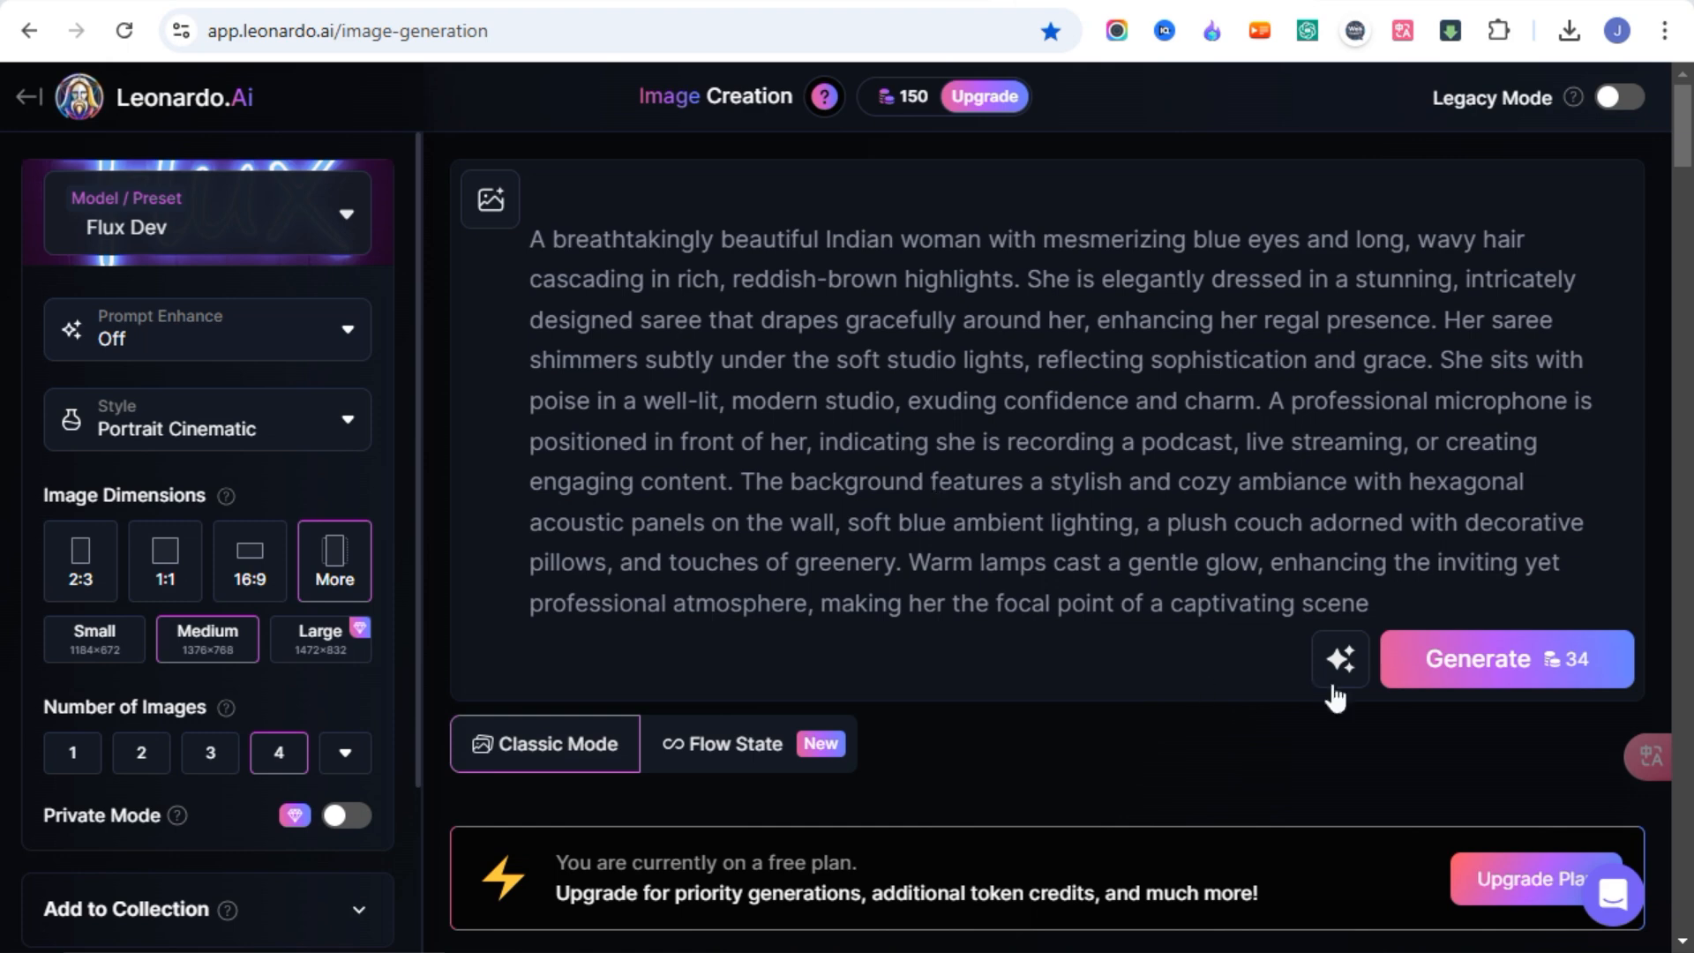
left_click(1475, 672)
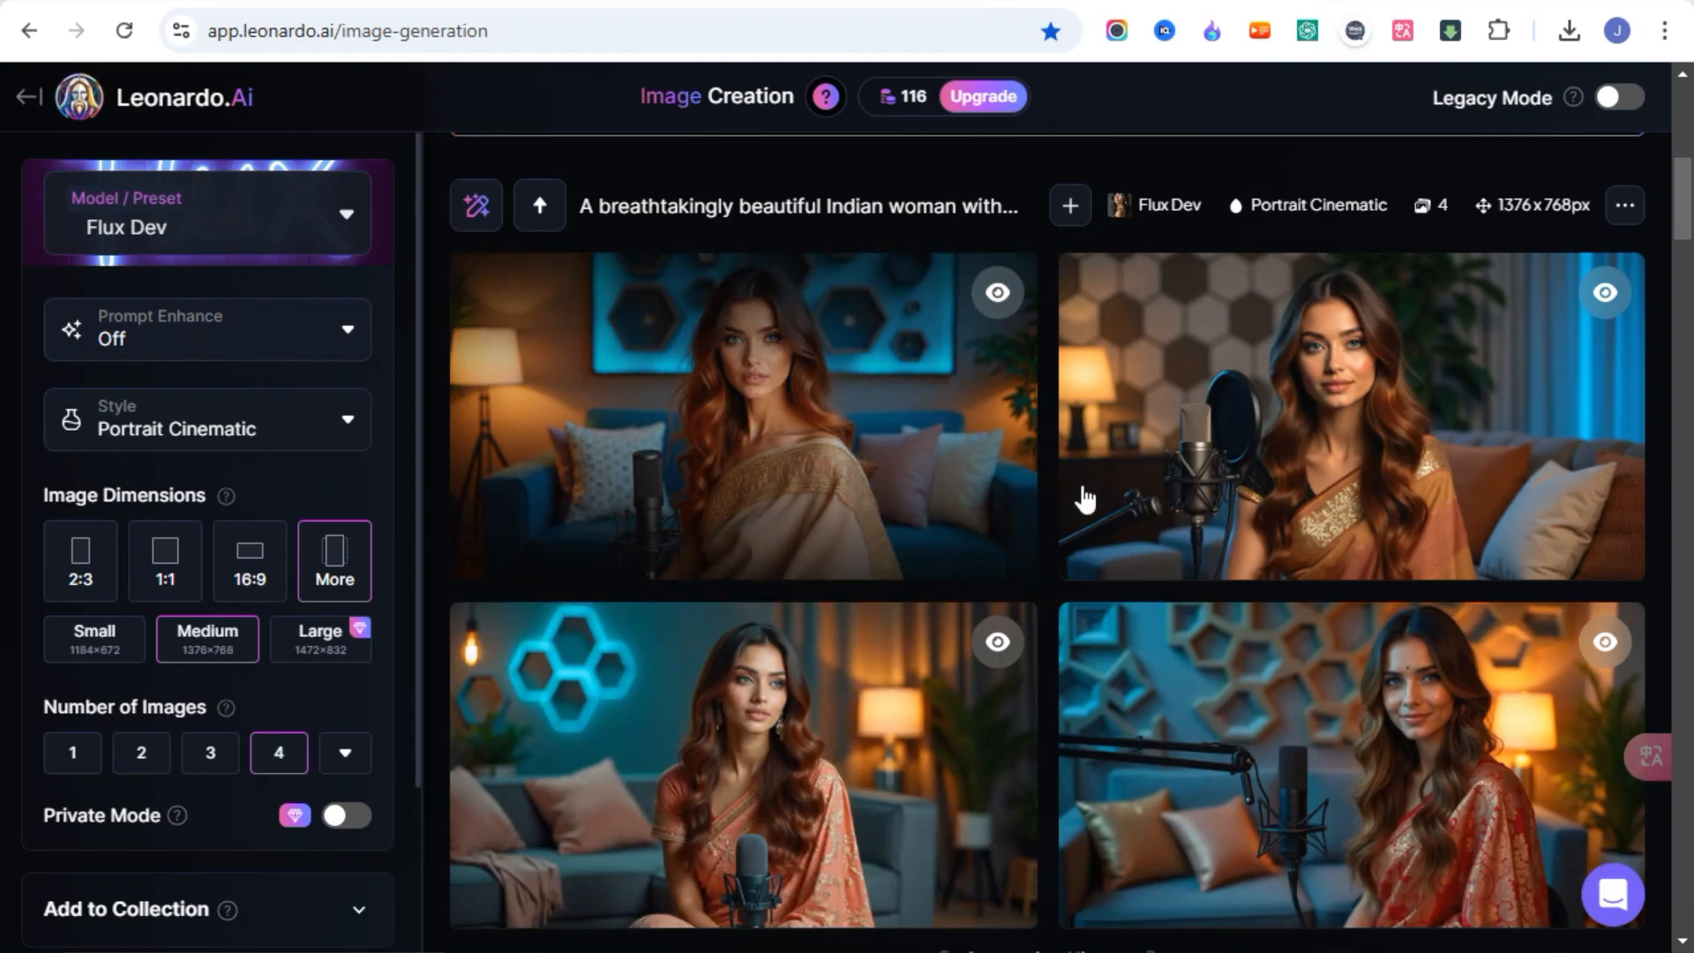
Generate a second batch from the same prompt and download the second image of the first batch.
scroll(1497, 419, "up", 5)
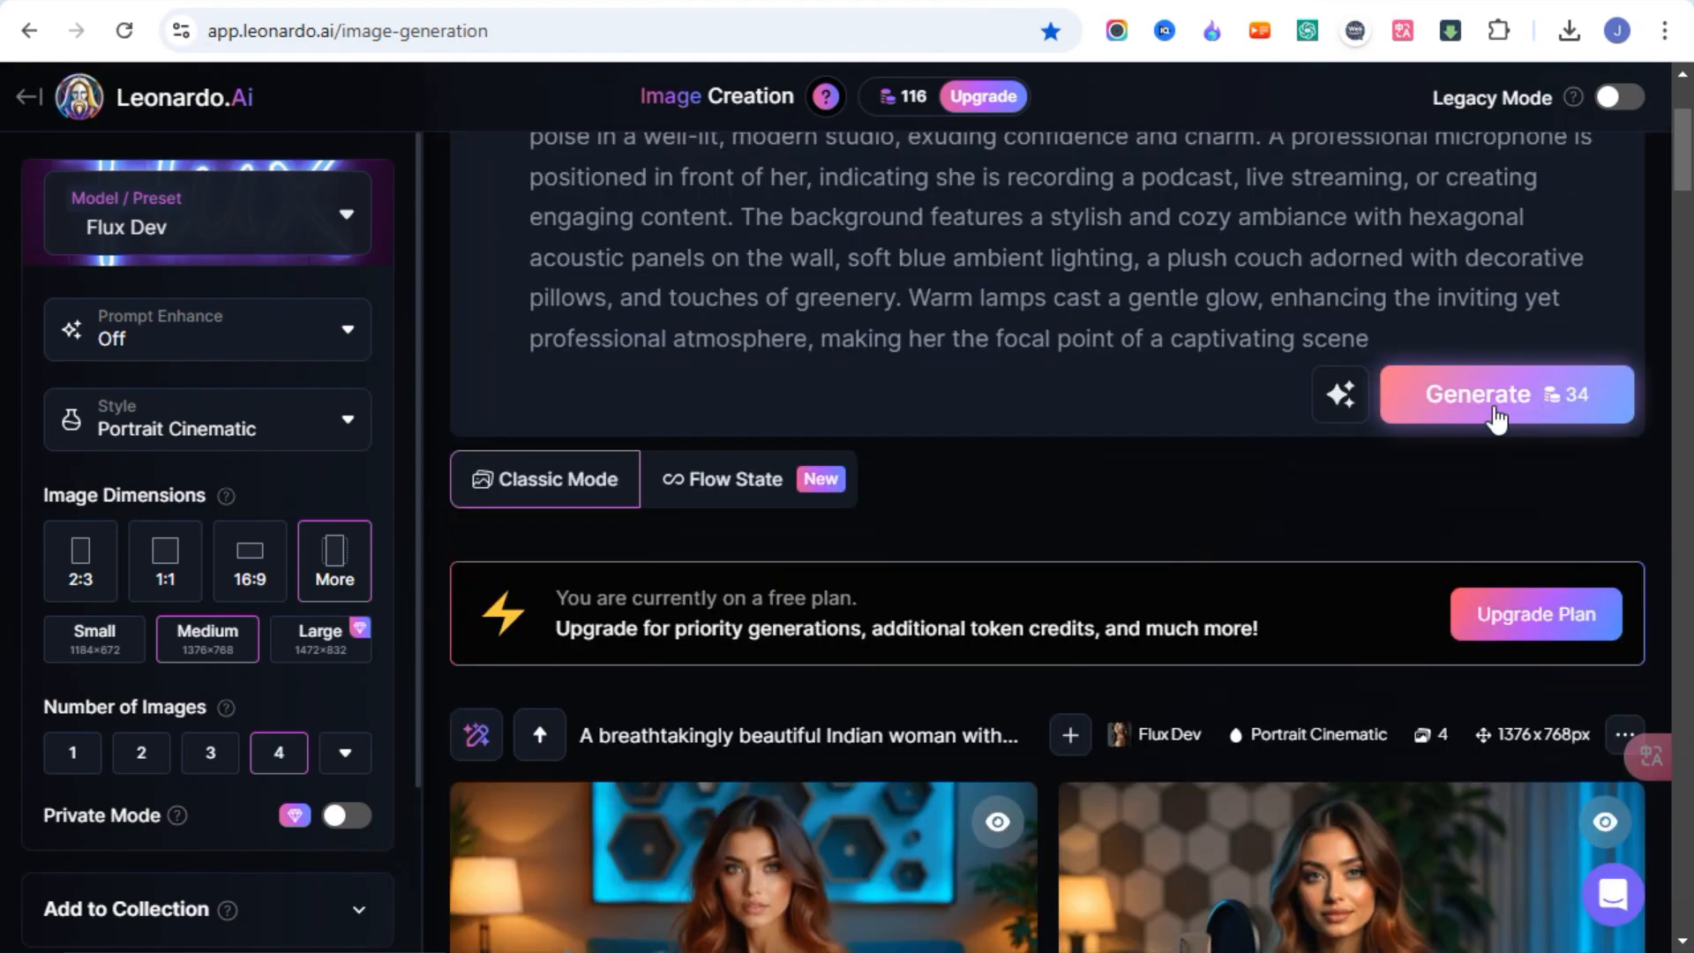
left_click(1498, 396)
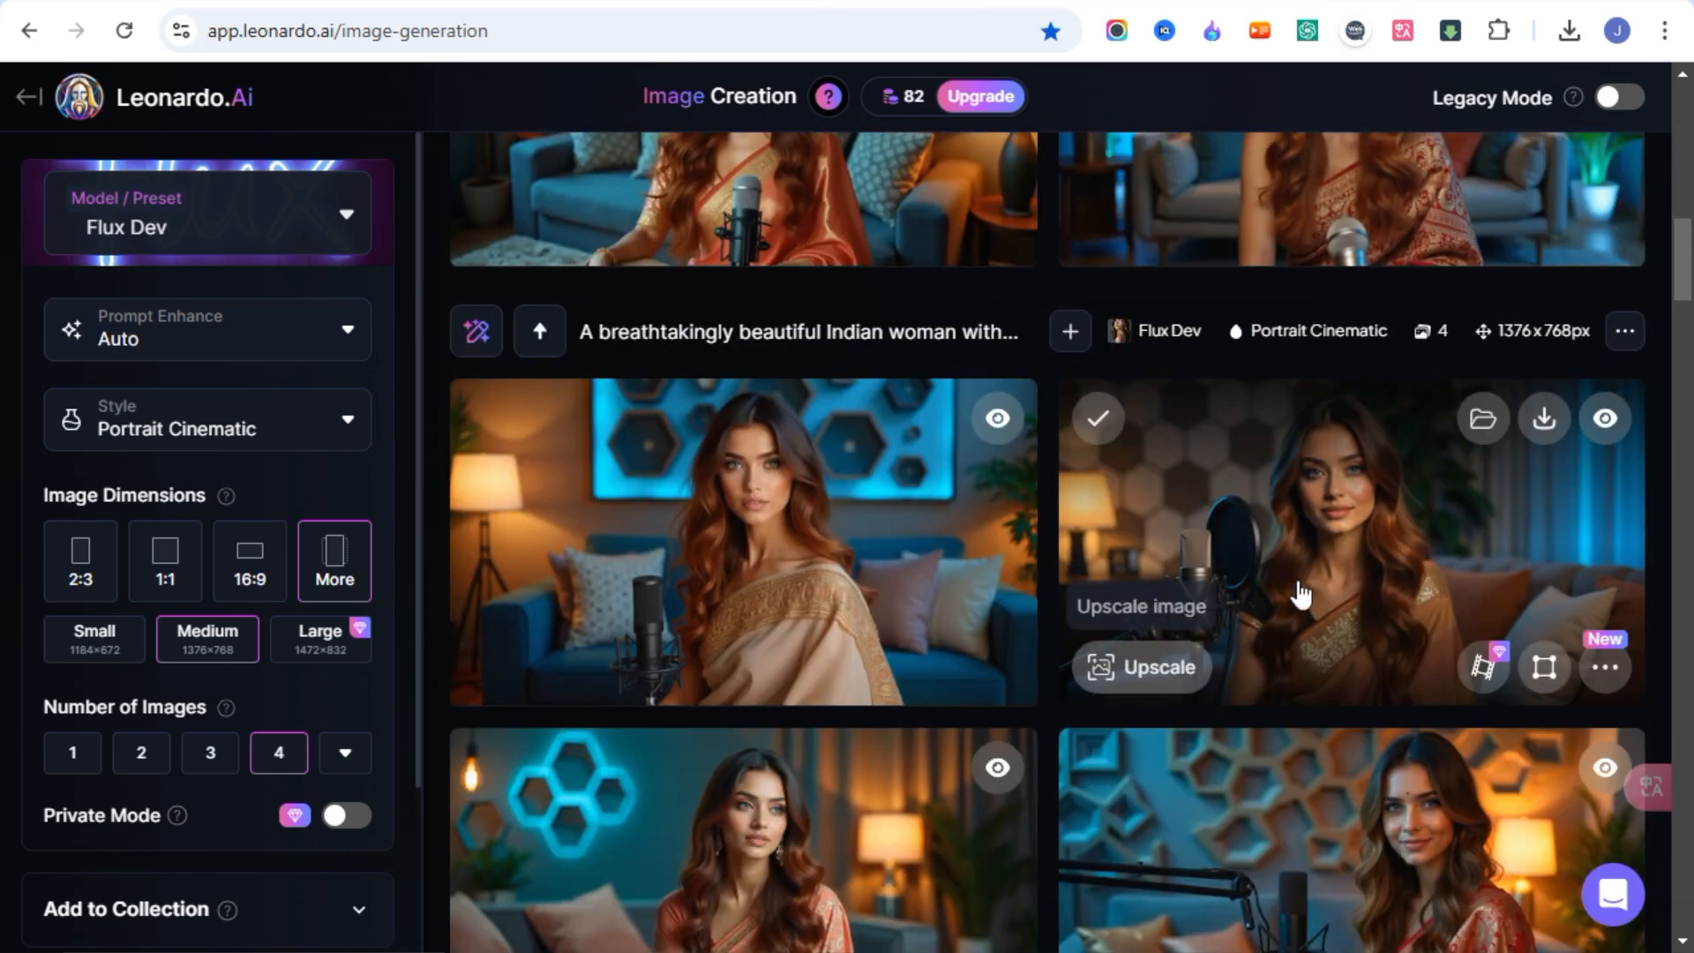
left_click(1544, 419)
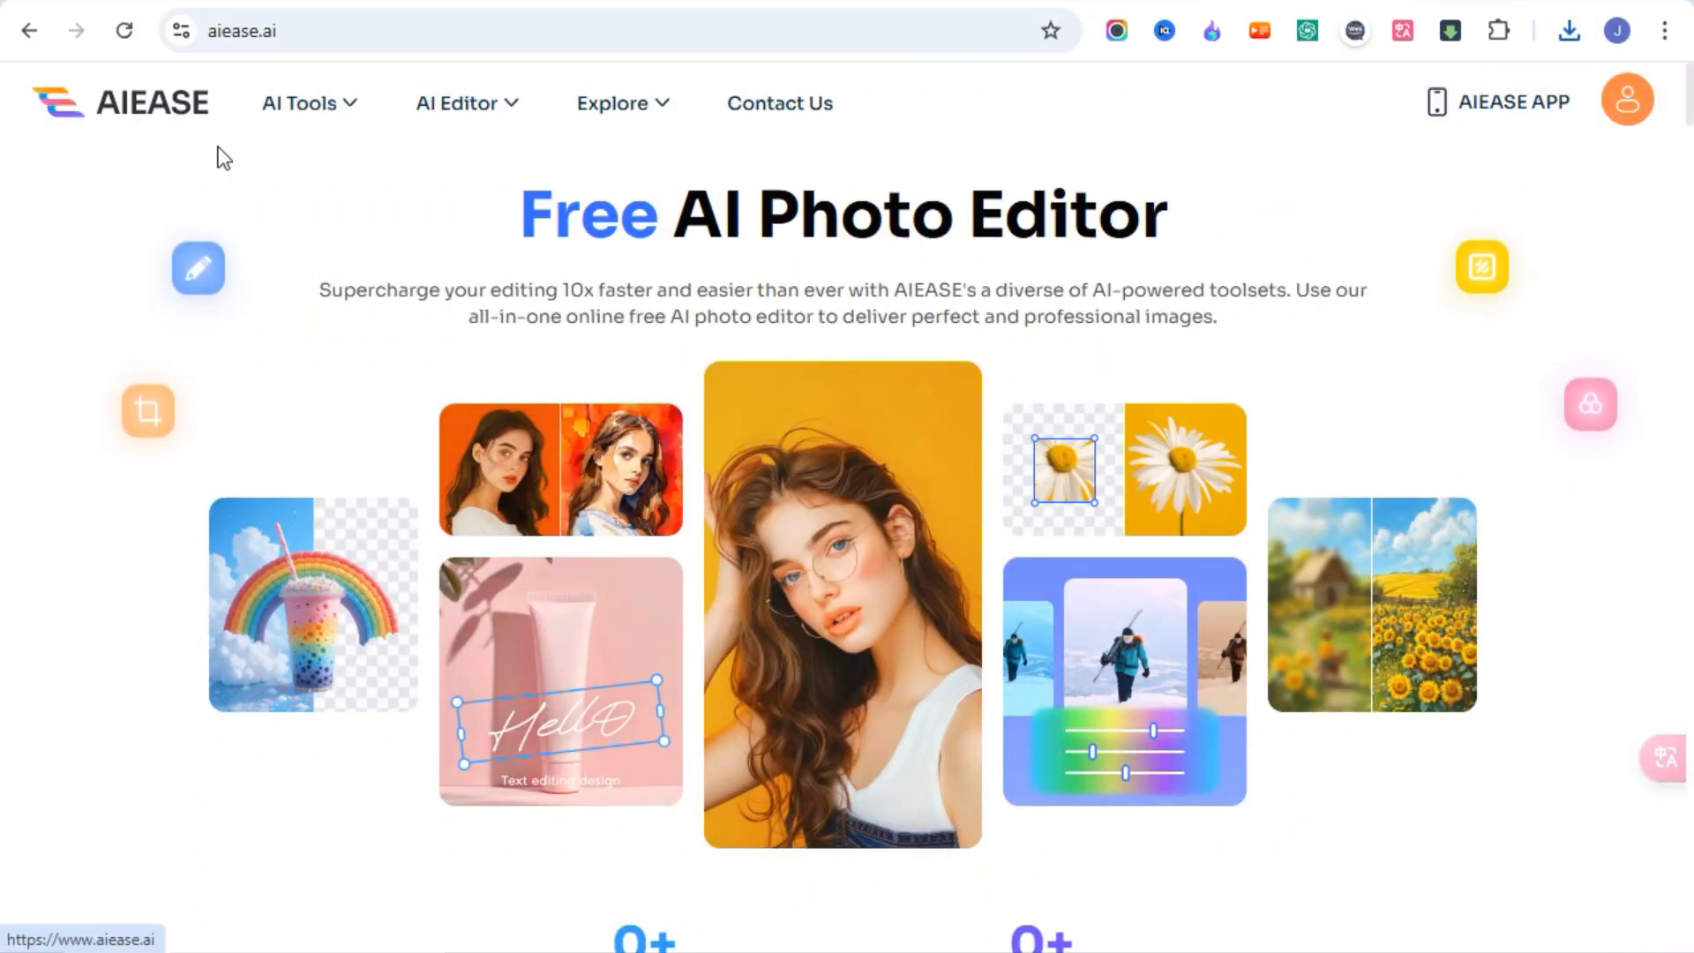
On the AIEASE site, open the Photo Enhancer and upload the Flux_Dev_A_cinematic_portrait photo for enhancement.
mouse_move(449, 120)
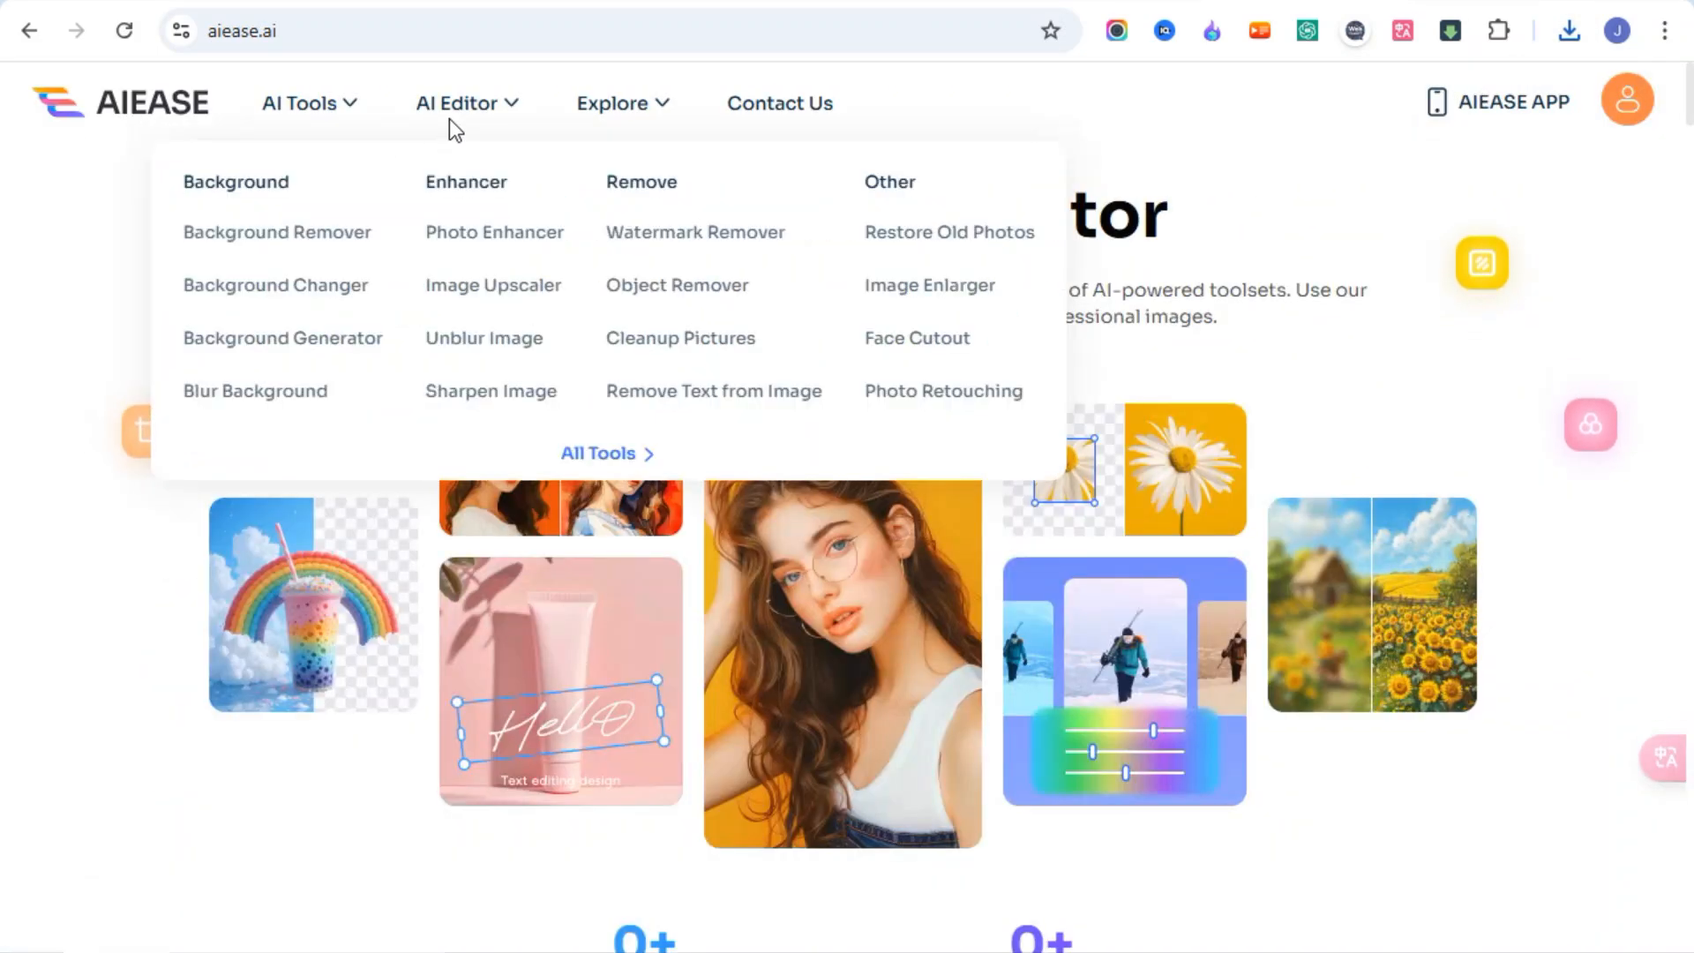
left_click(506, 233)
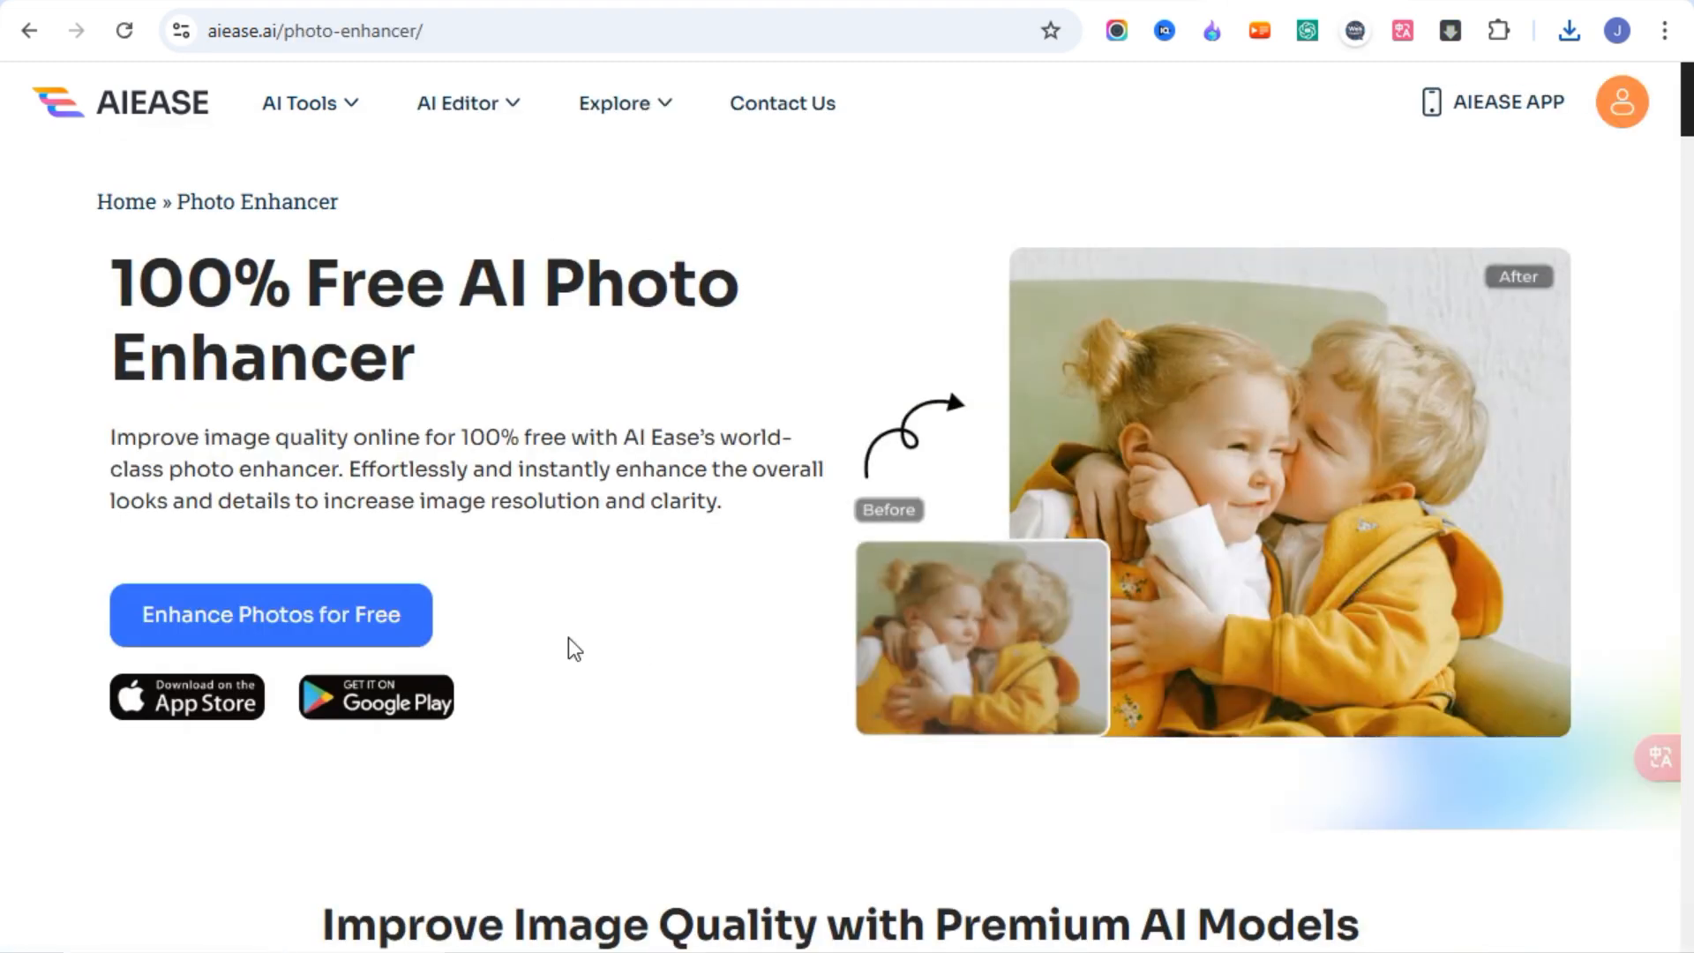
left_click(319, 616)
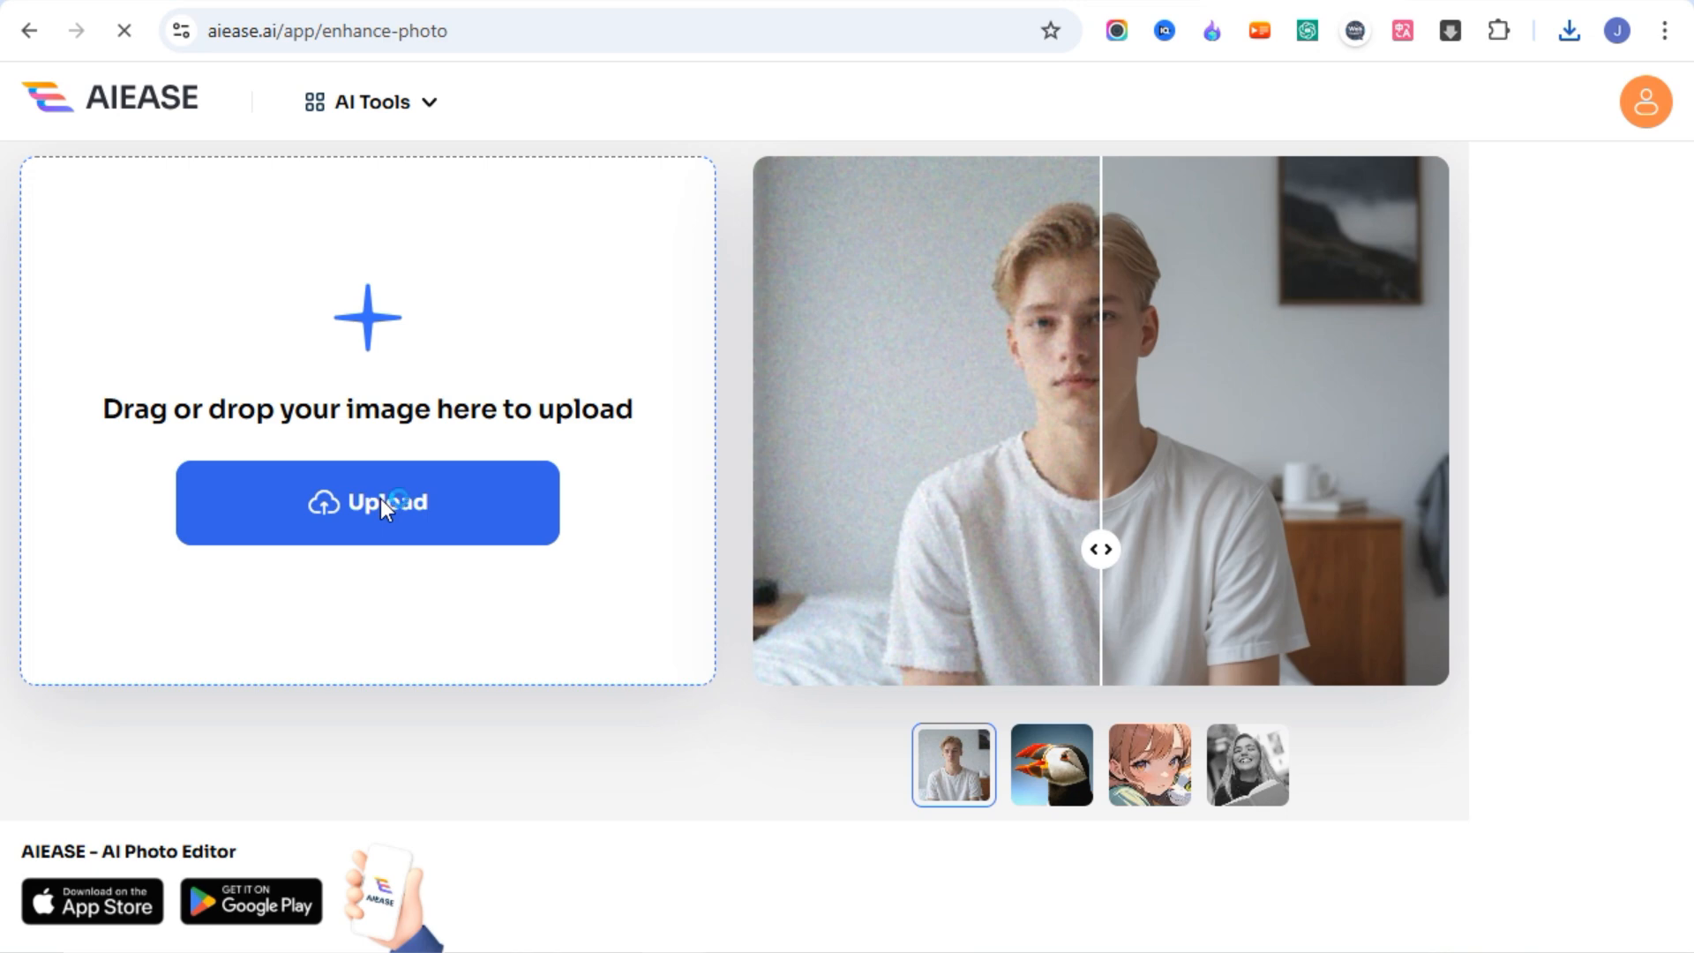
left_click(379, 500)
left_click(326, 173)
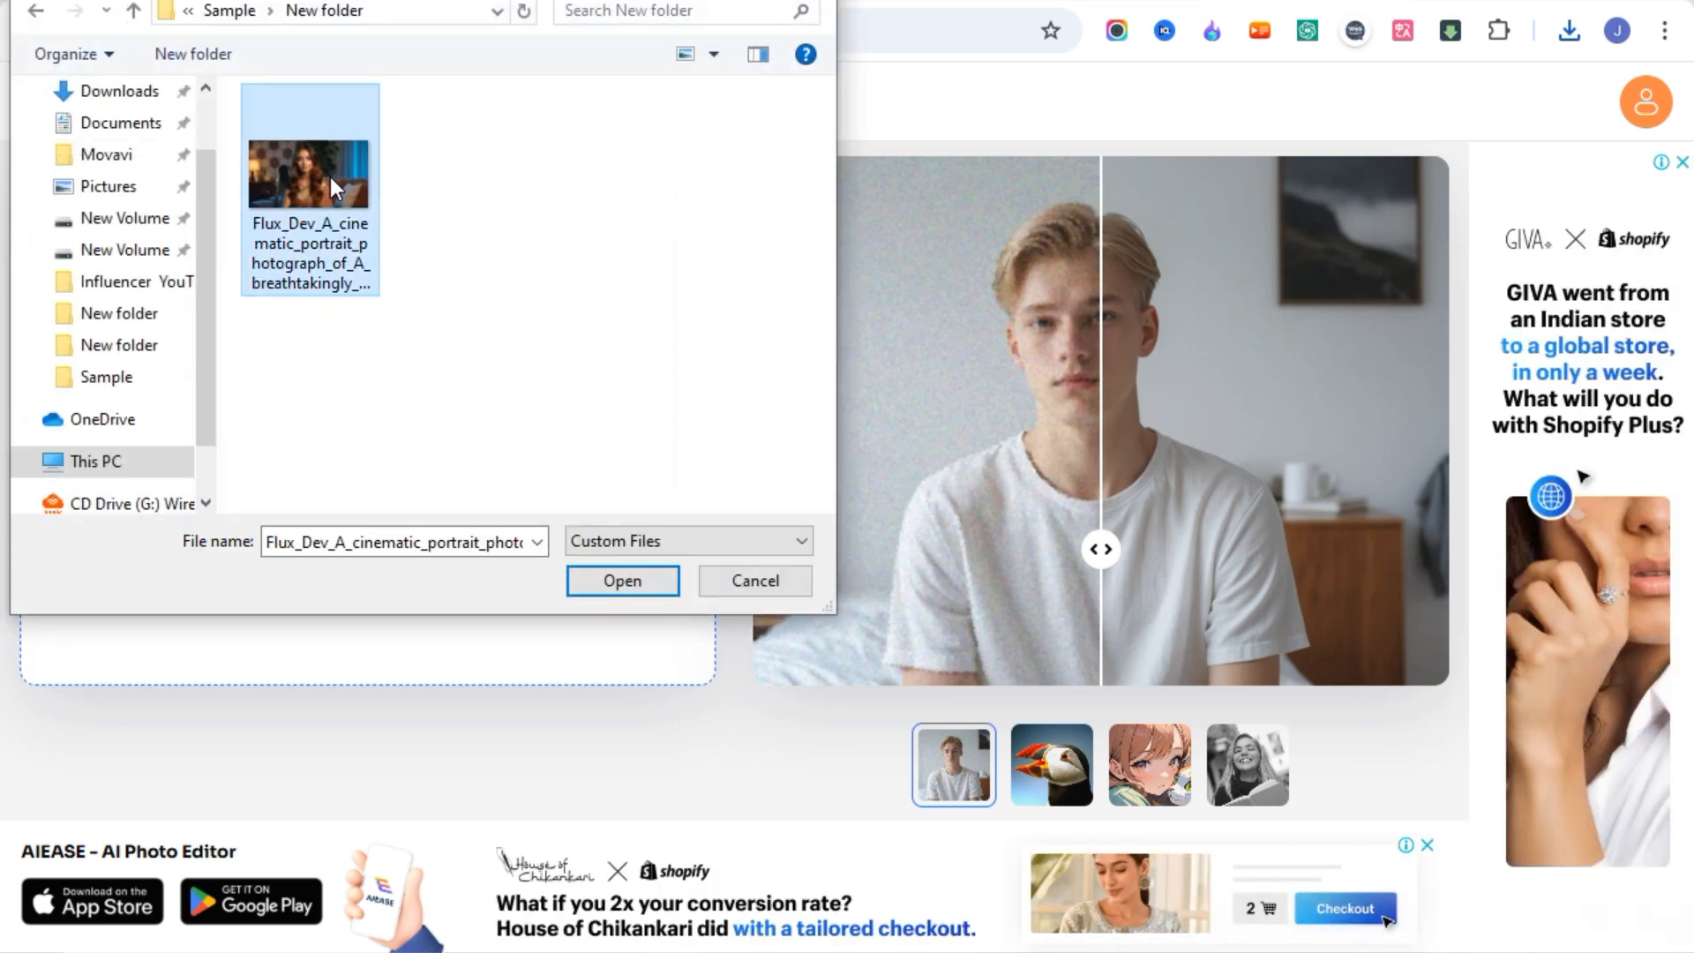
left_click(646, 569)
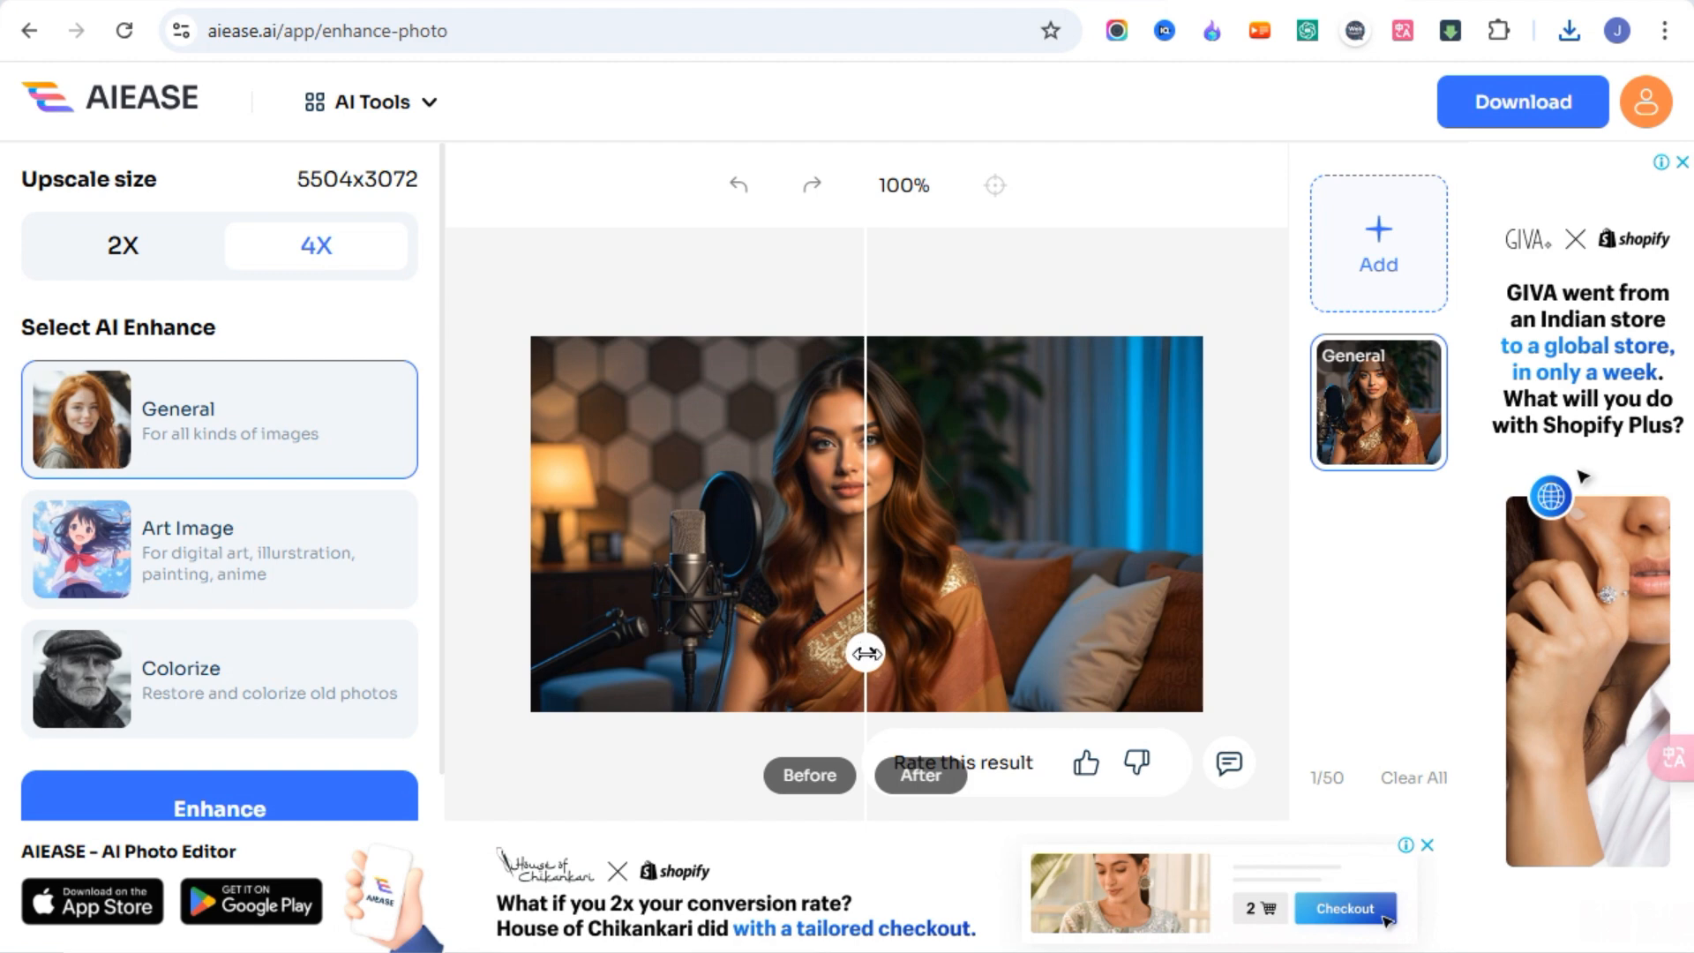
Compare the enhanced portrait with the original and download the current image.
left_click_drag(867, 654, 627, 592)
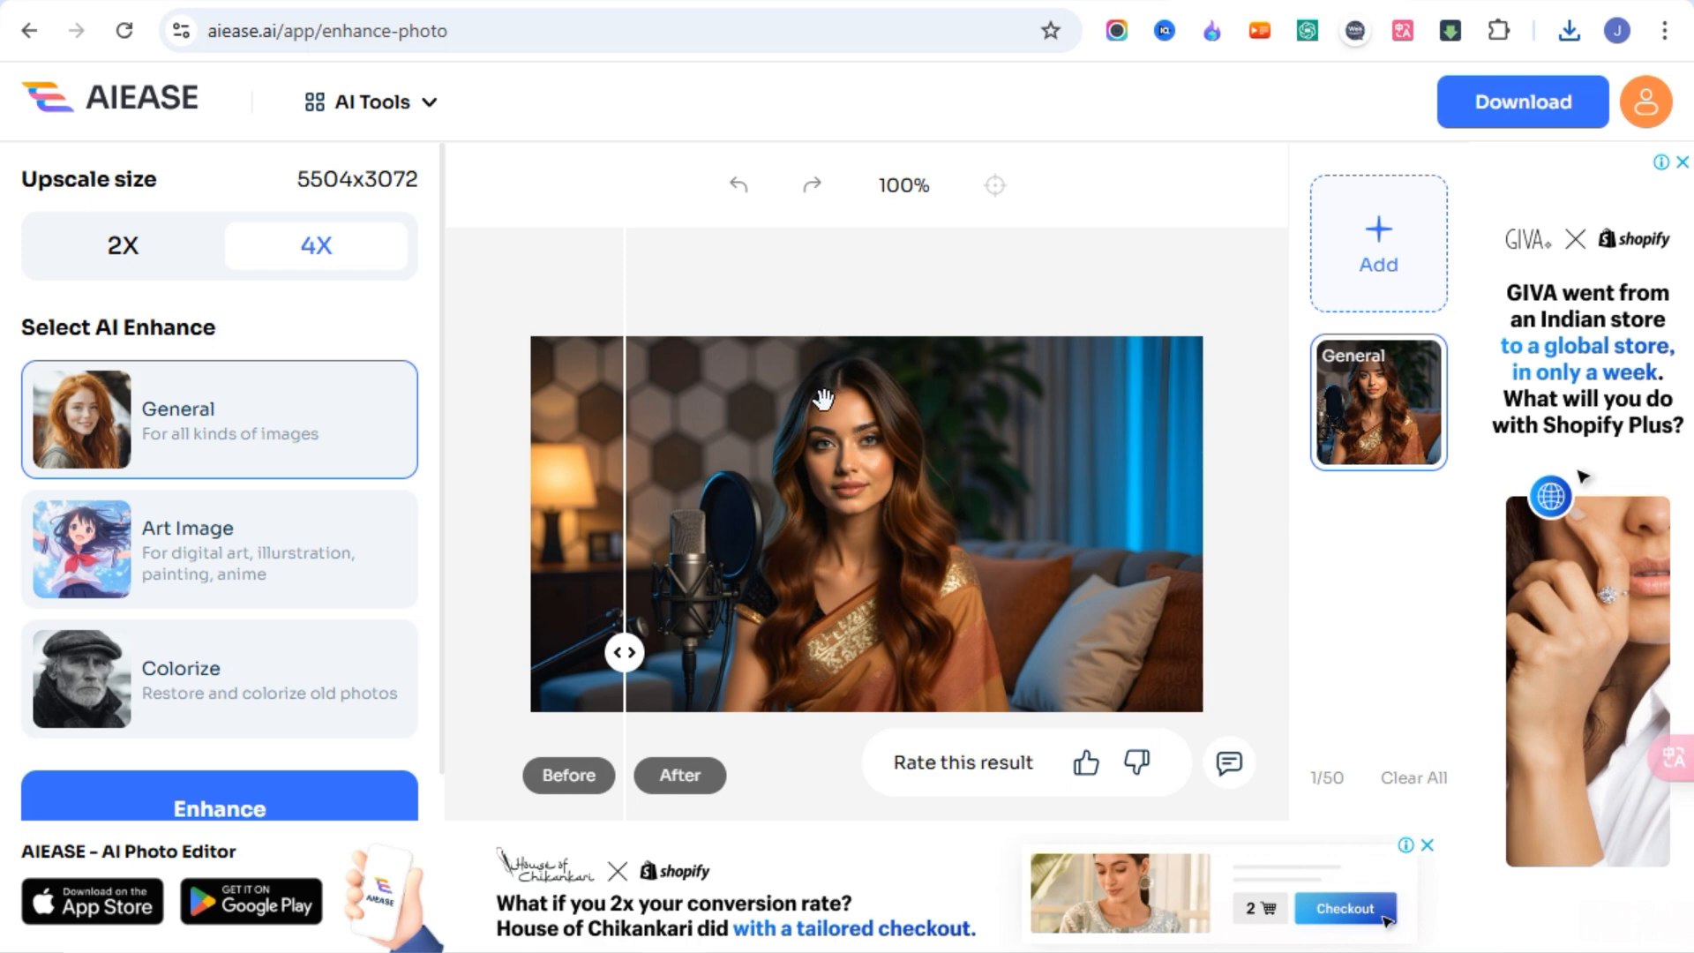
left_click(1537, 107)
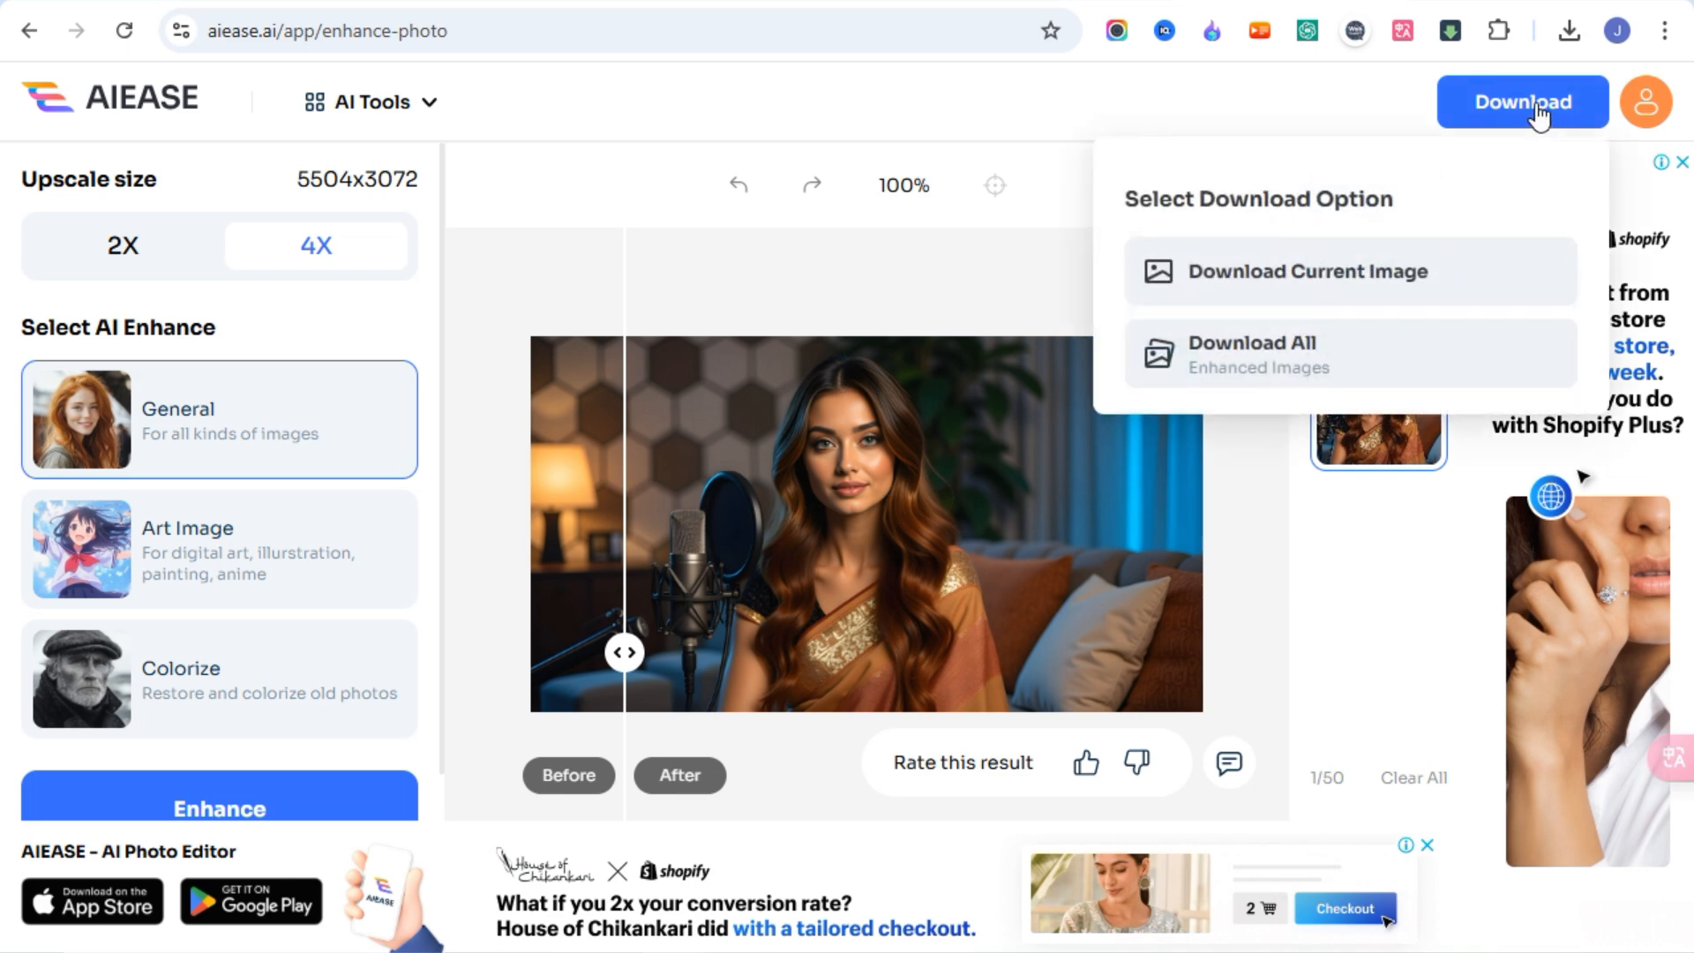
left_click(1330, 275)
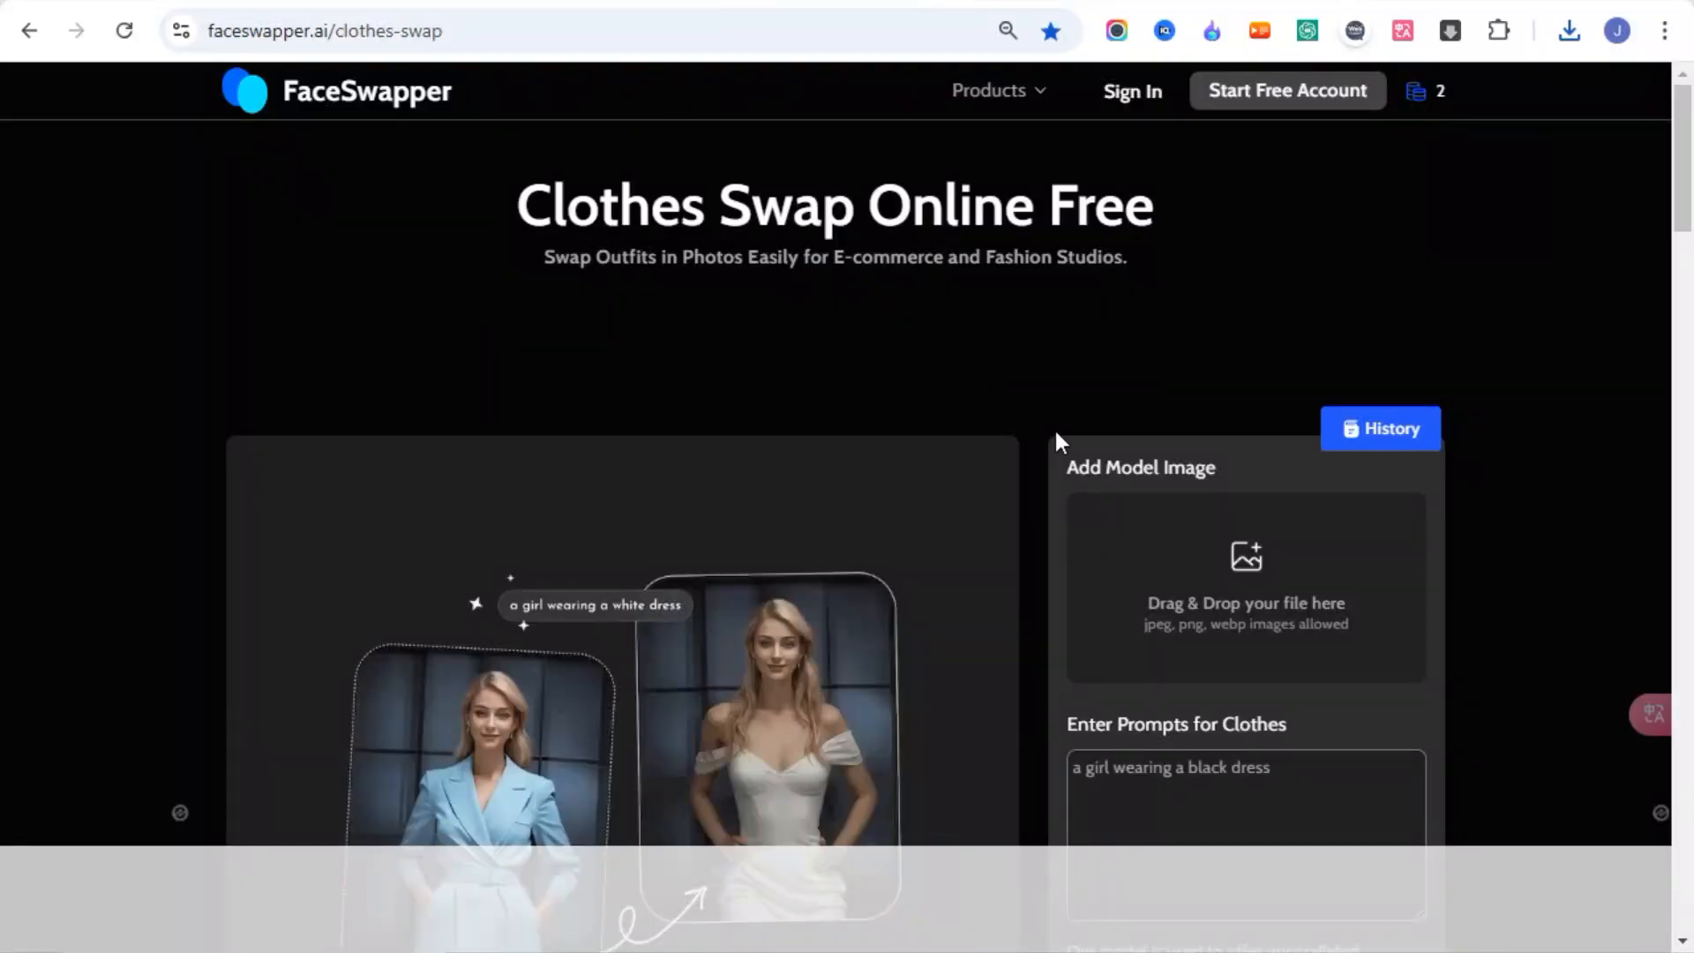
scroll(971, 397, "down", 2)
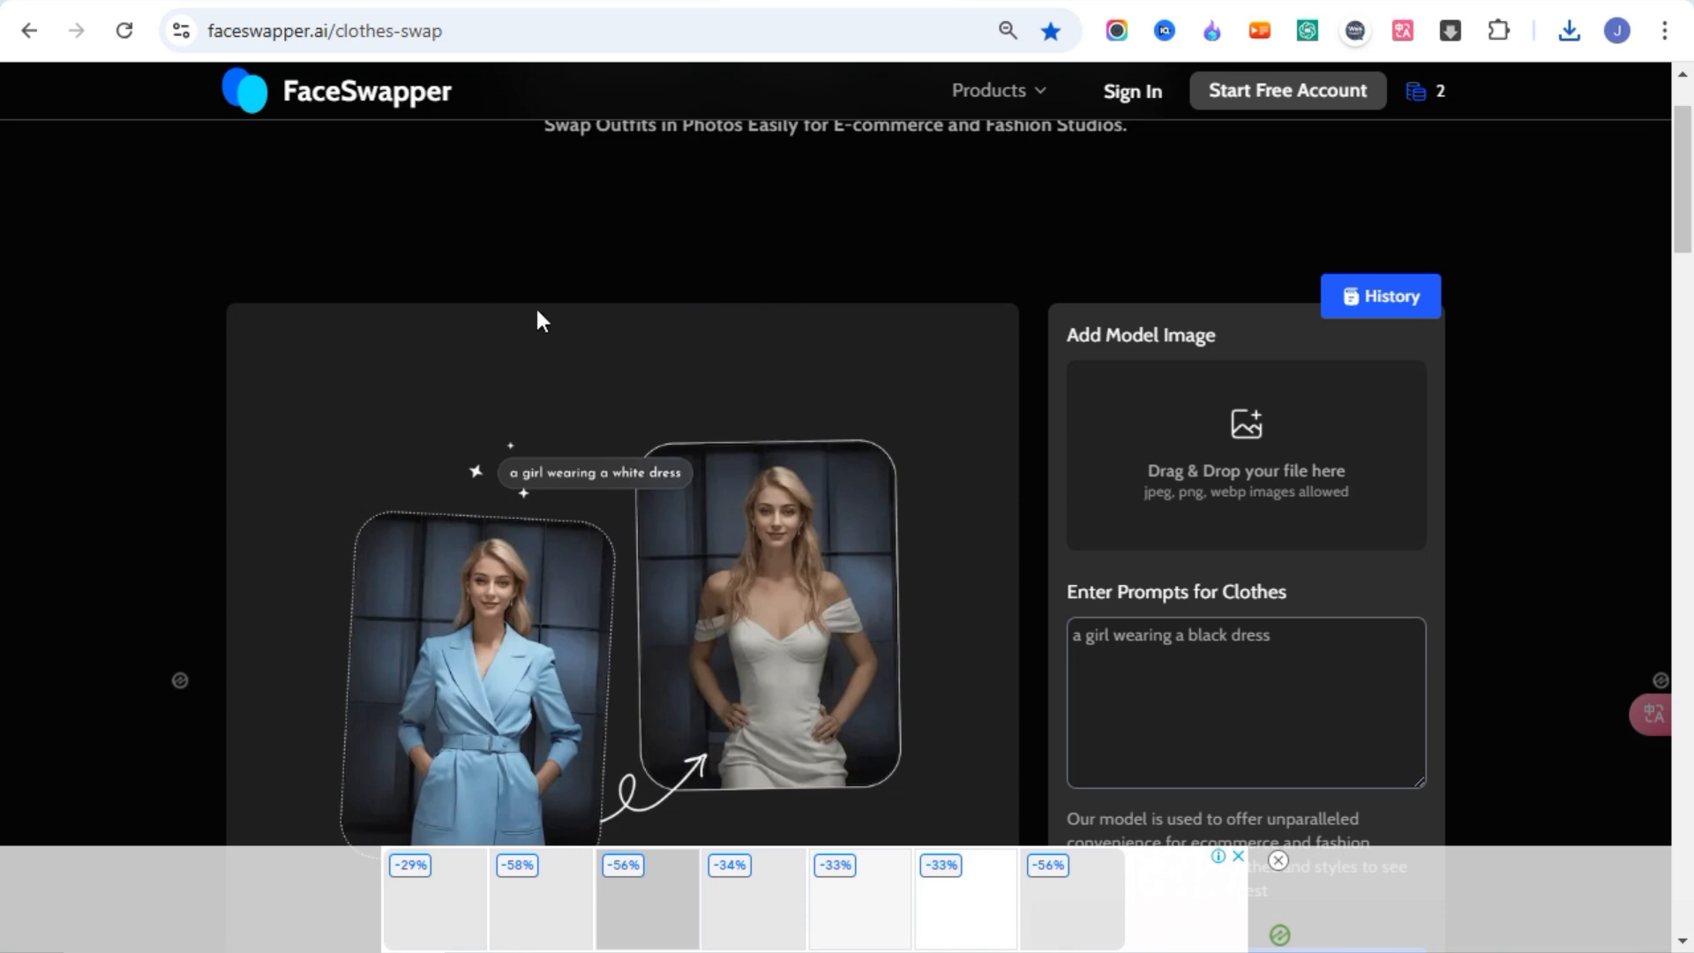
left_click(1267, 432)
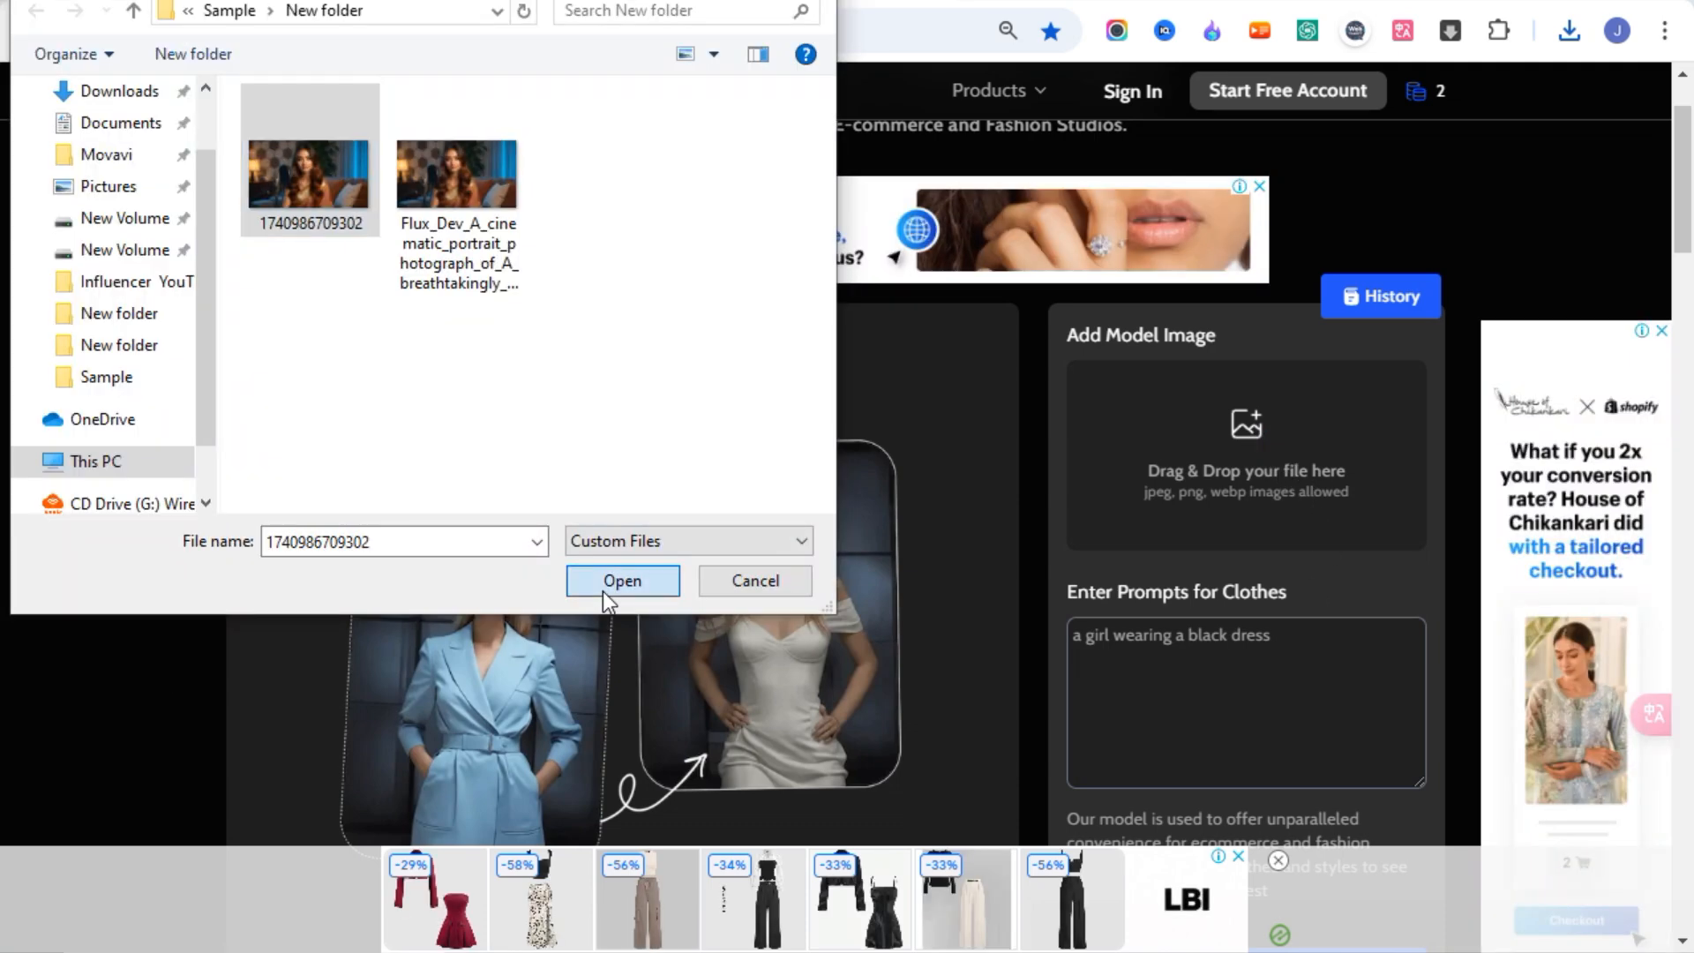
left_click(602, 581)
Set the clothes prompt to "Floral Print Draped Neckline Mini Bodycon Dress" and start the swap.
triple_click(1194, 644)
key("BackSpace")
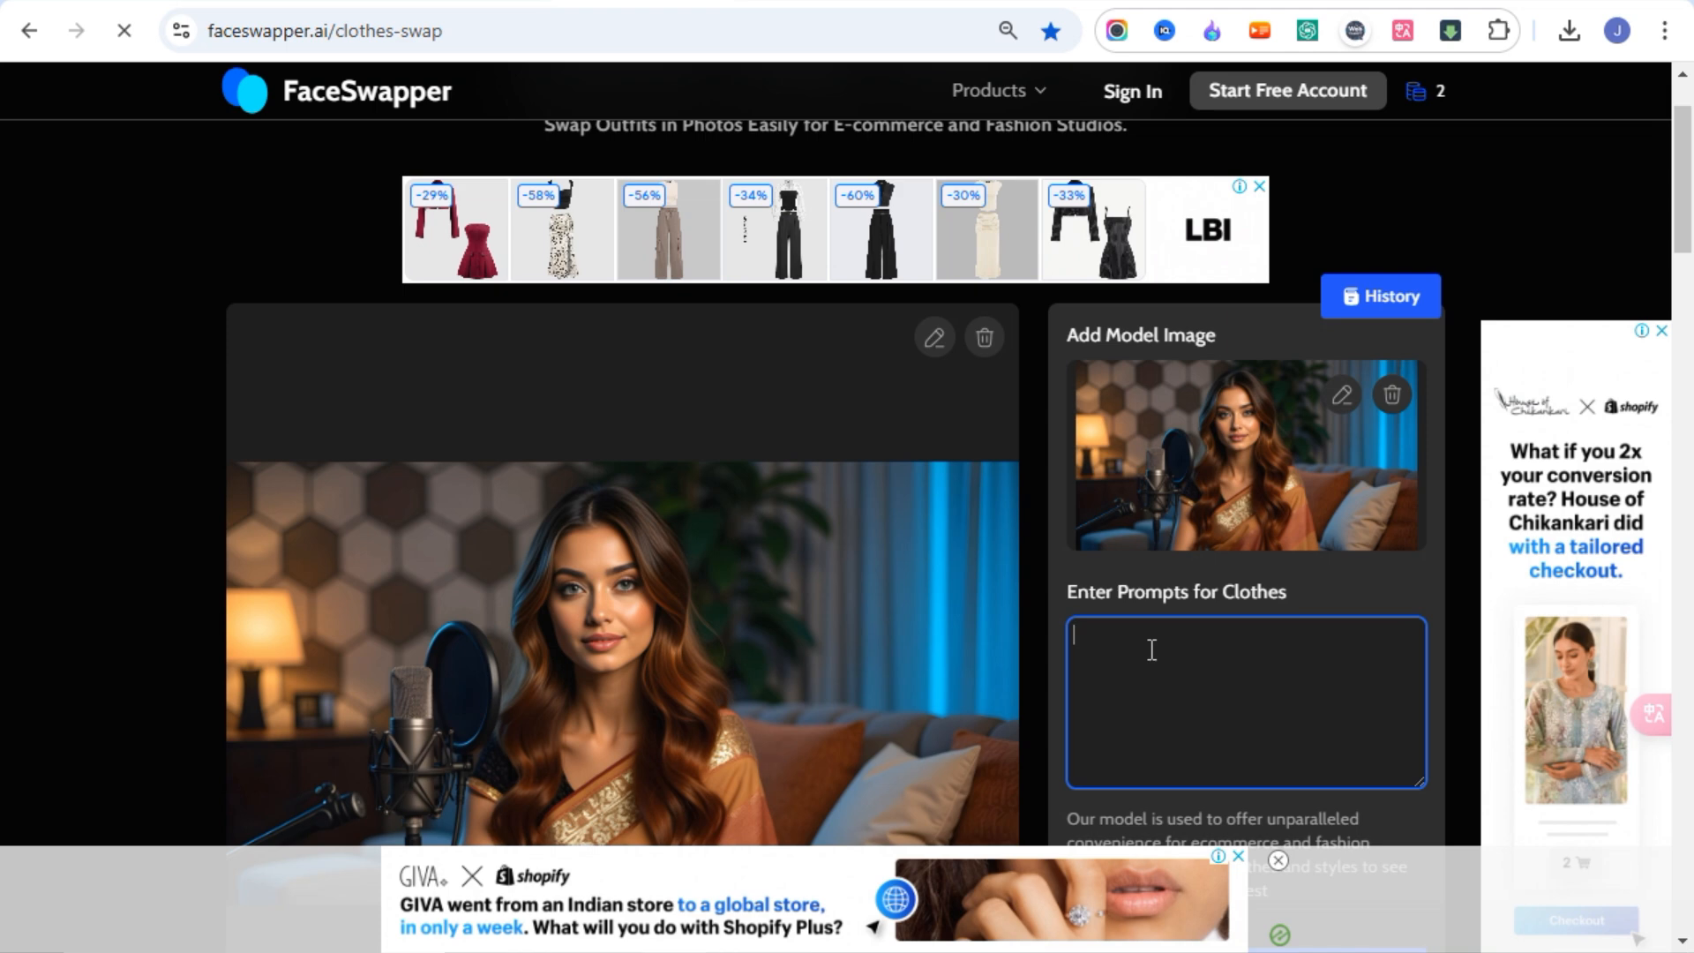
type("Floral Print Draped Neckline Mini Bodycon Dress")
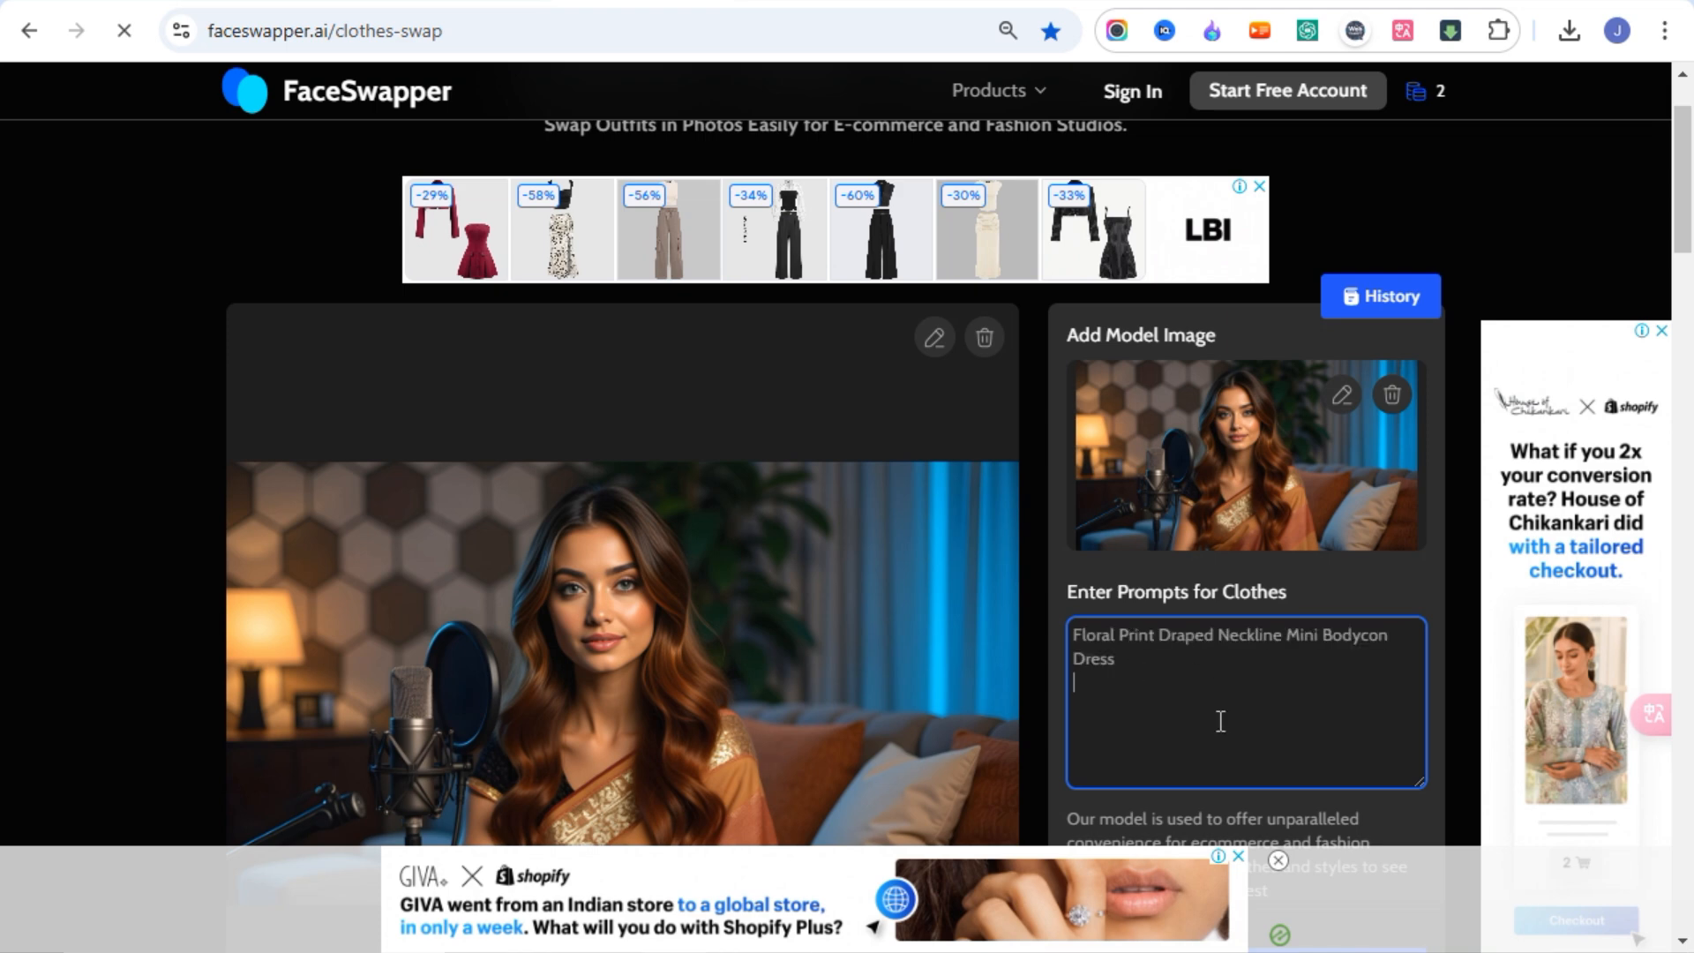
scroll(1226, 719, "down", 5)
left_click(1250, 582)
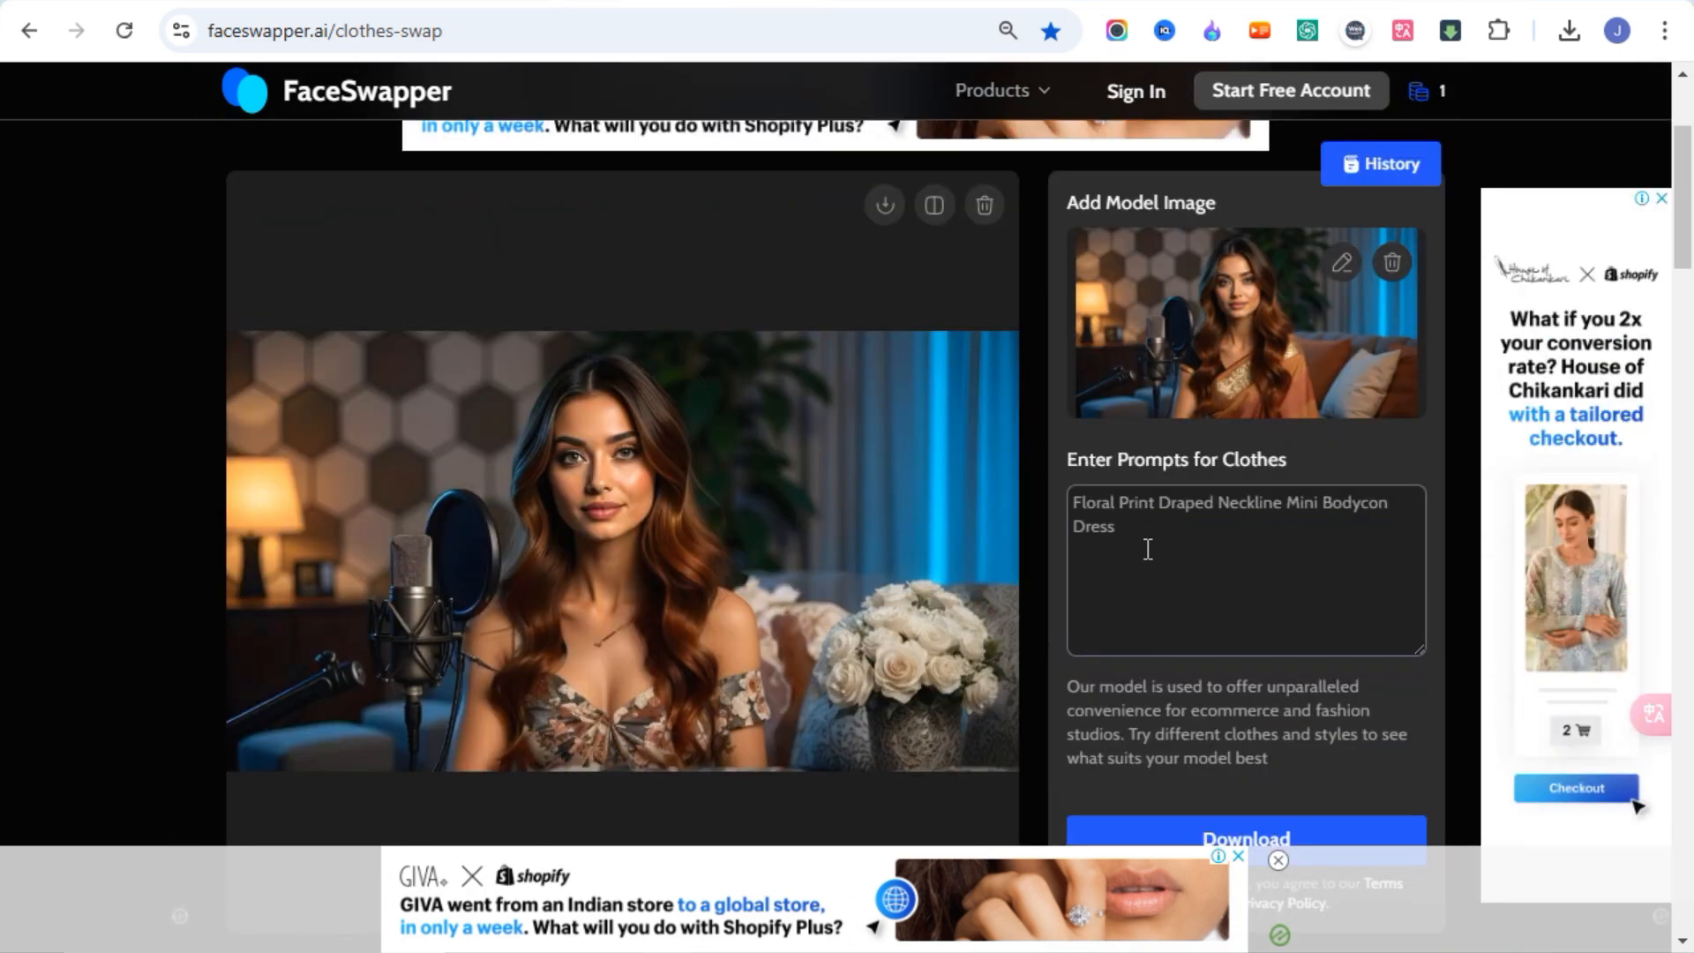
Download the image with the swapped floral dress.
scroll(1108, 542, "down", 1)
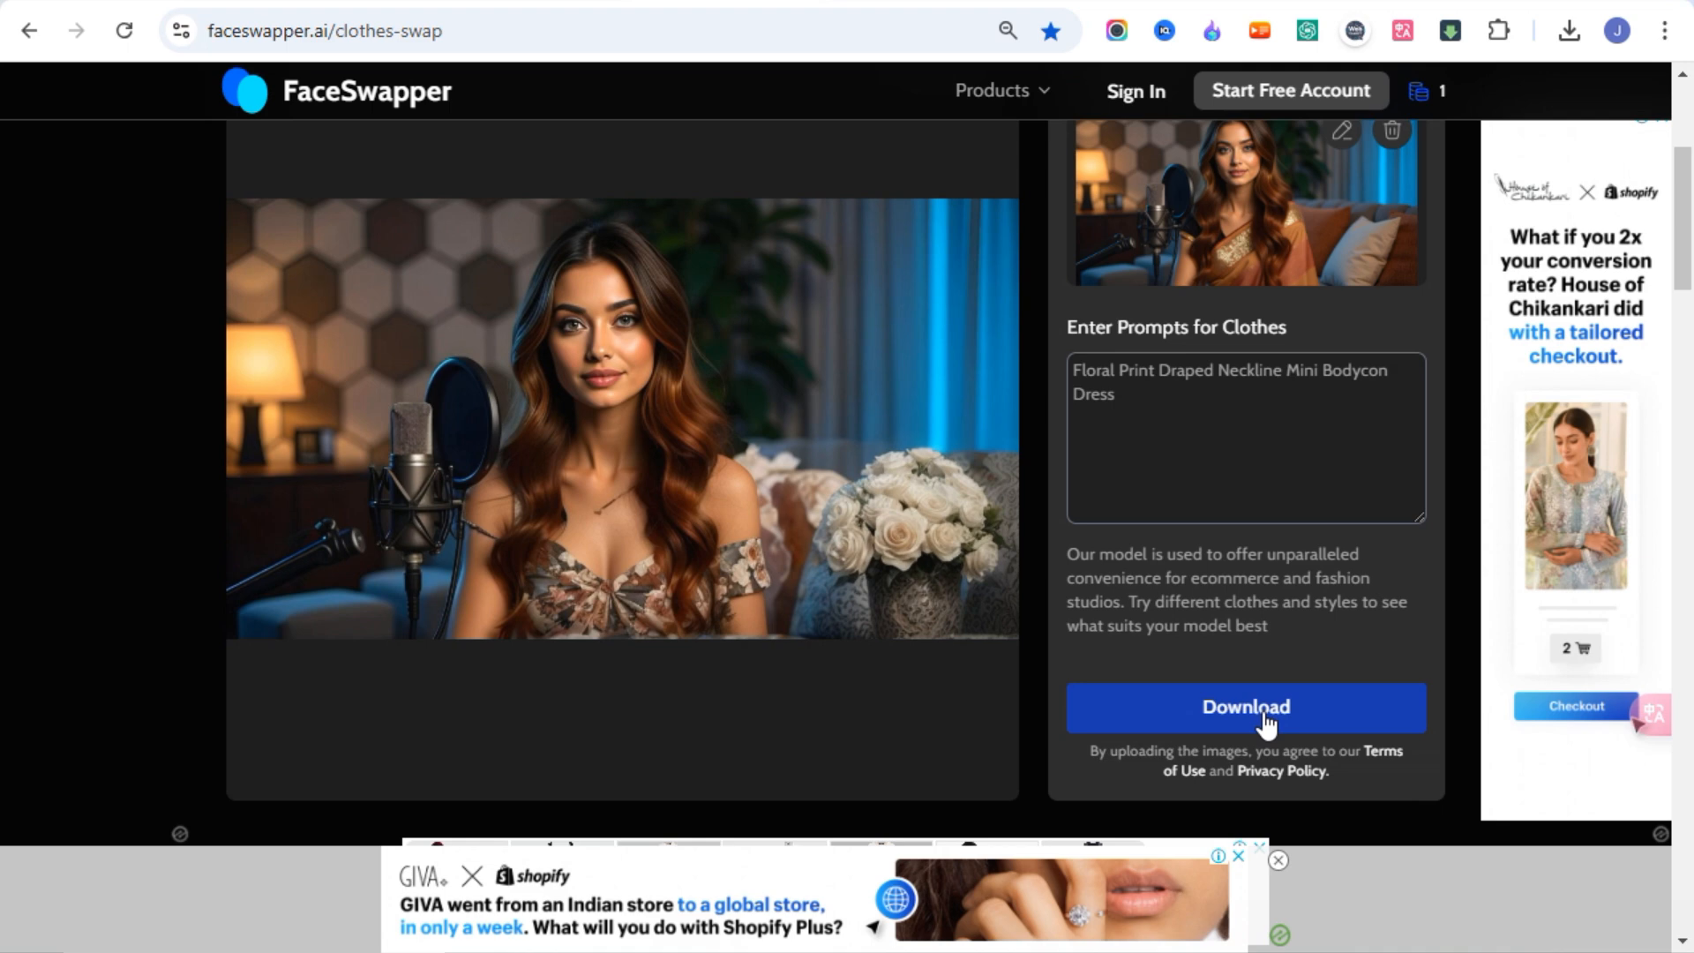
left_click(1267, 723)
scroll(803, 494, "up", 1)
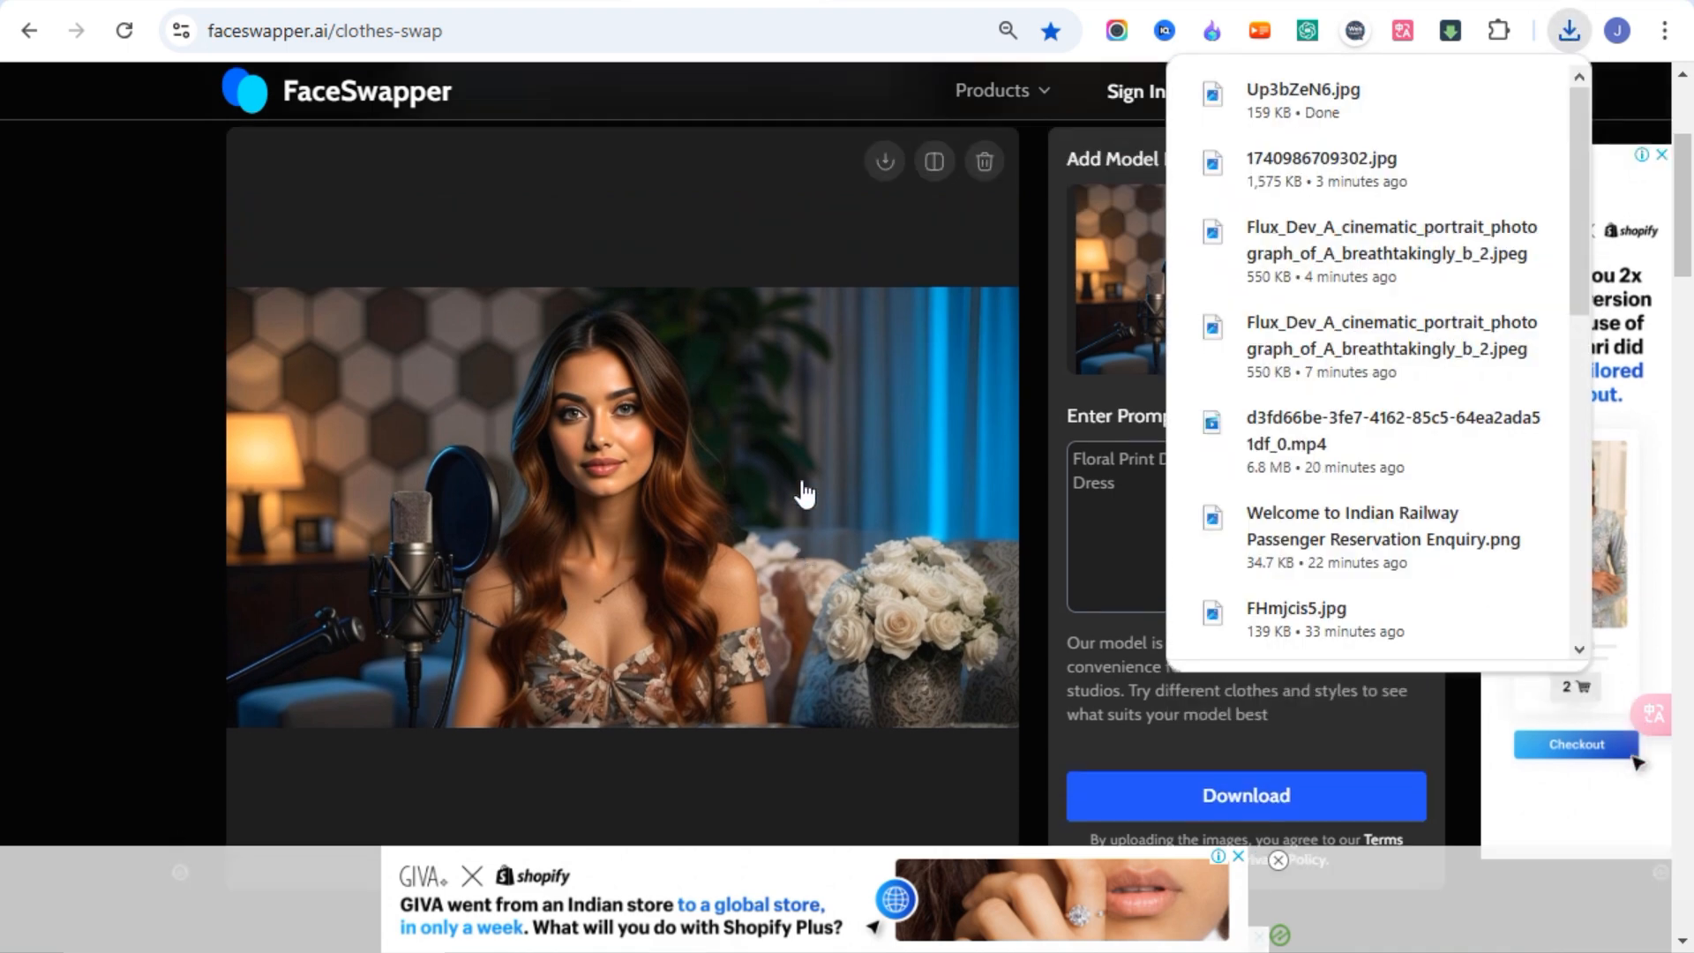
left_click(1034, 298)
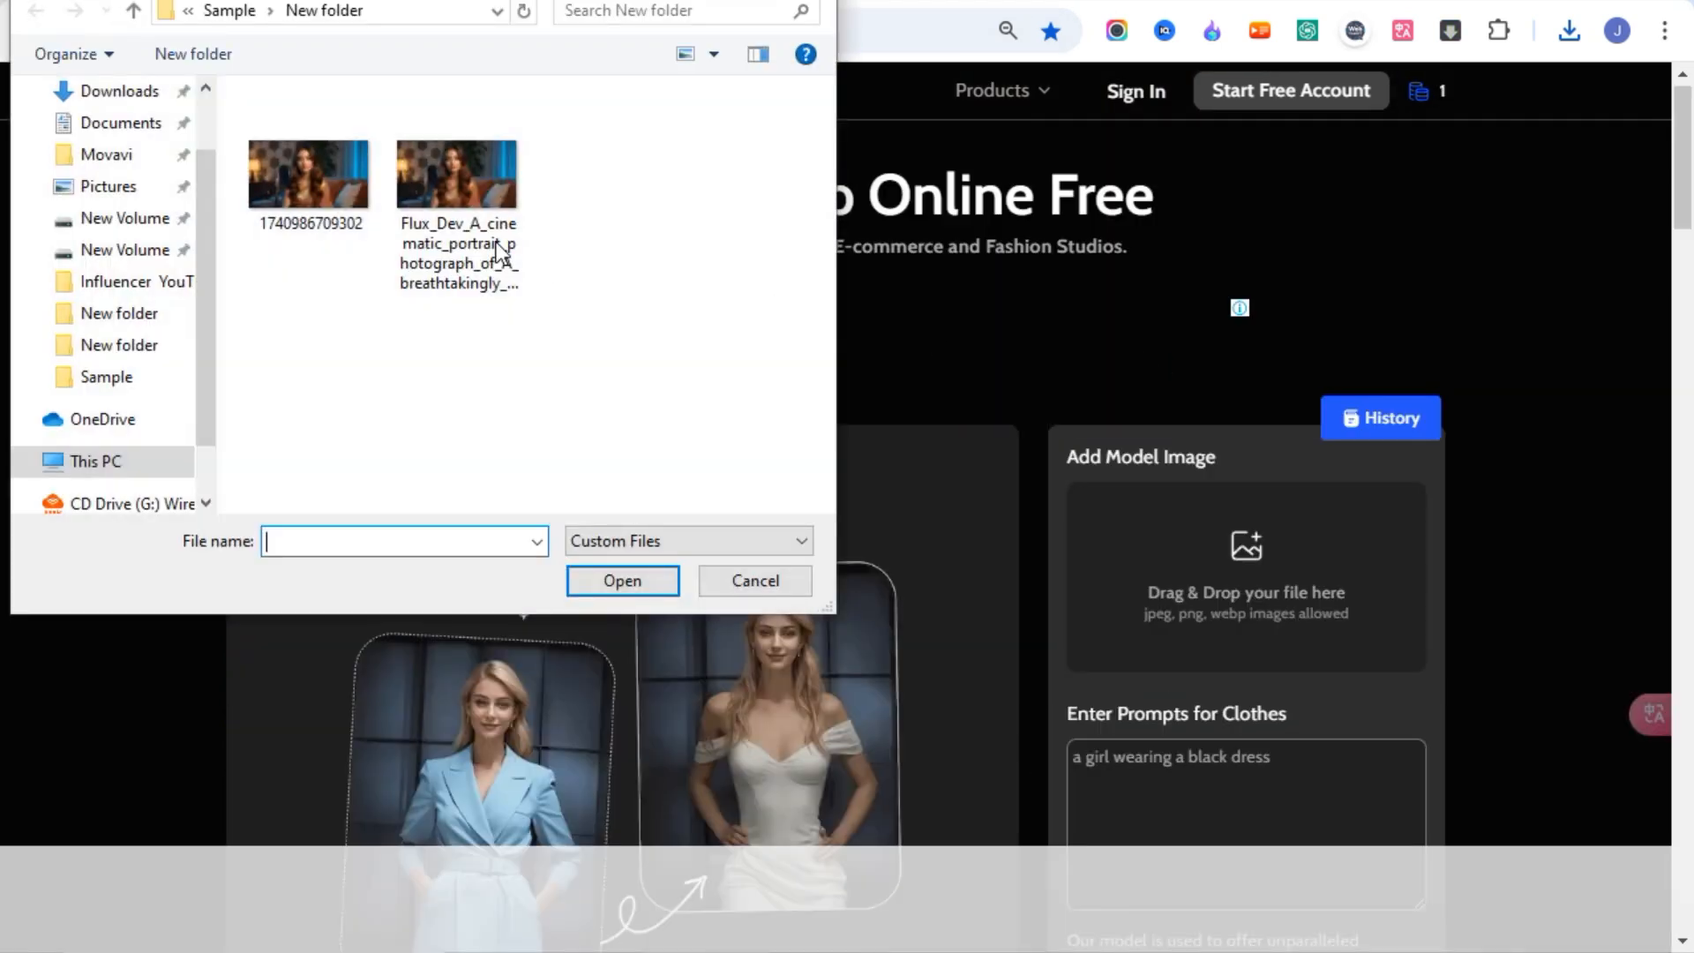
left_click(356, 202)
left_click(622, 581)
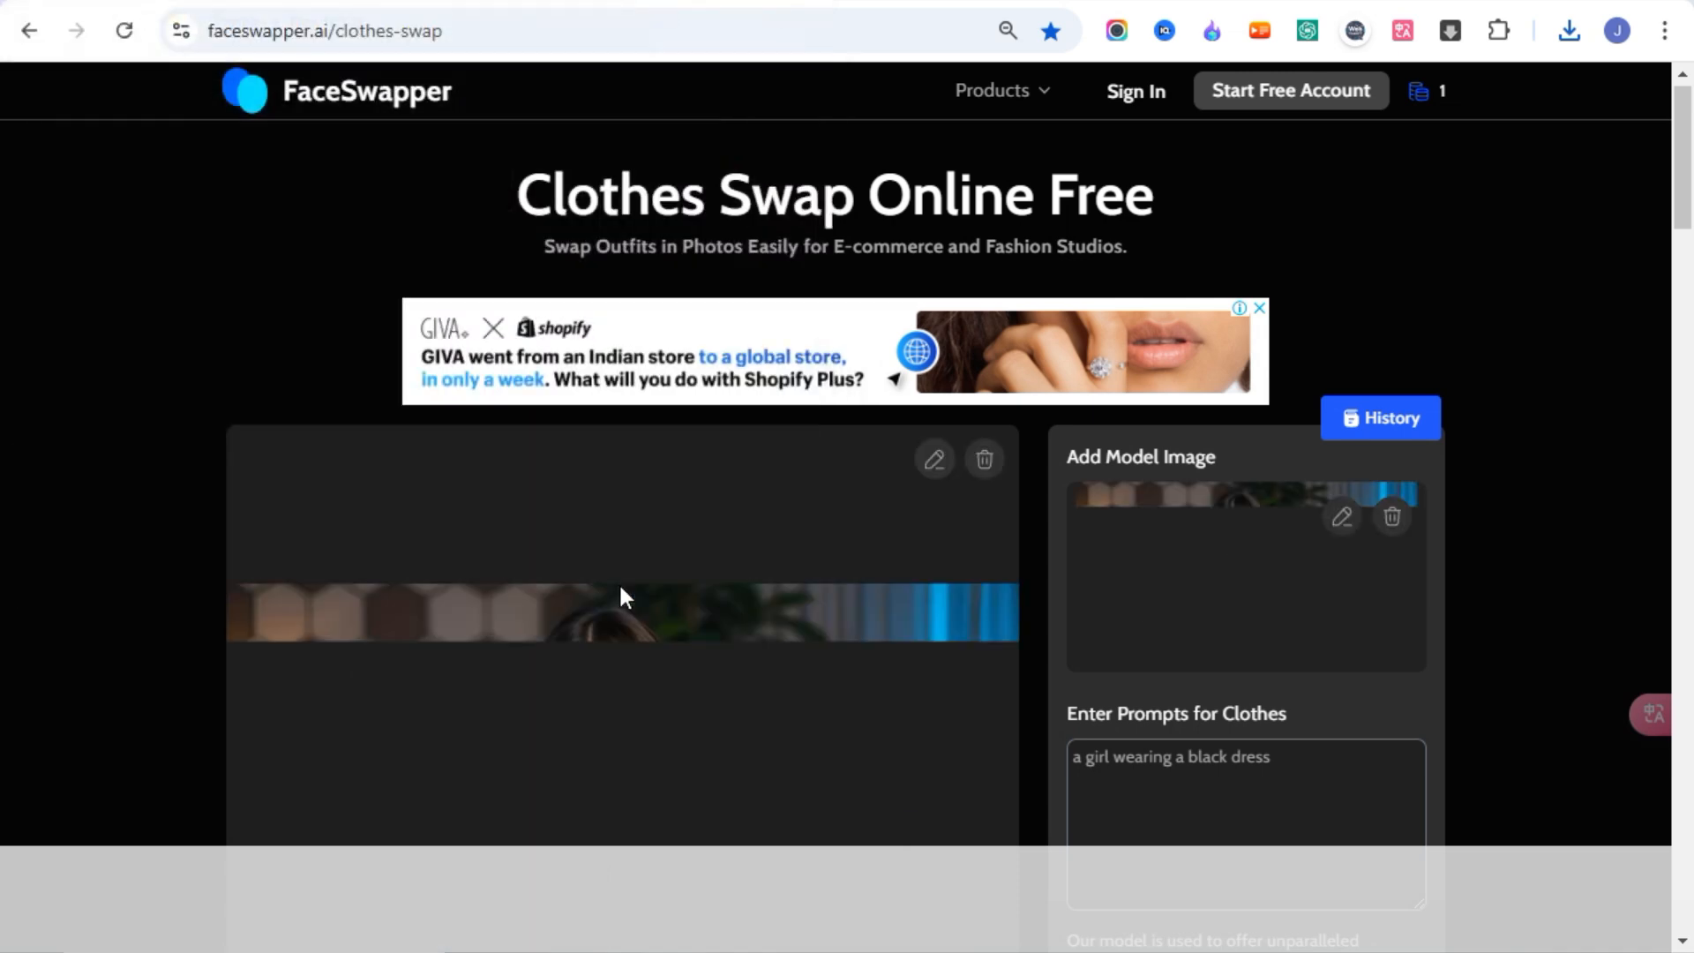
Replace the clothes prompt with "Solid Color Spaghetti Strap Ruched Mermaid Dress" and run the swap.
scroll(1183, 511, "down", 3)
left_click(1172, 491)
key("ctrl+a")
key("BackSpace")
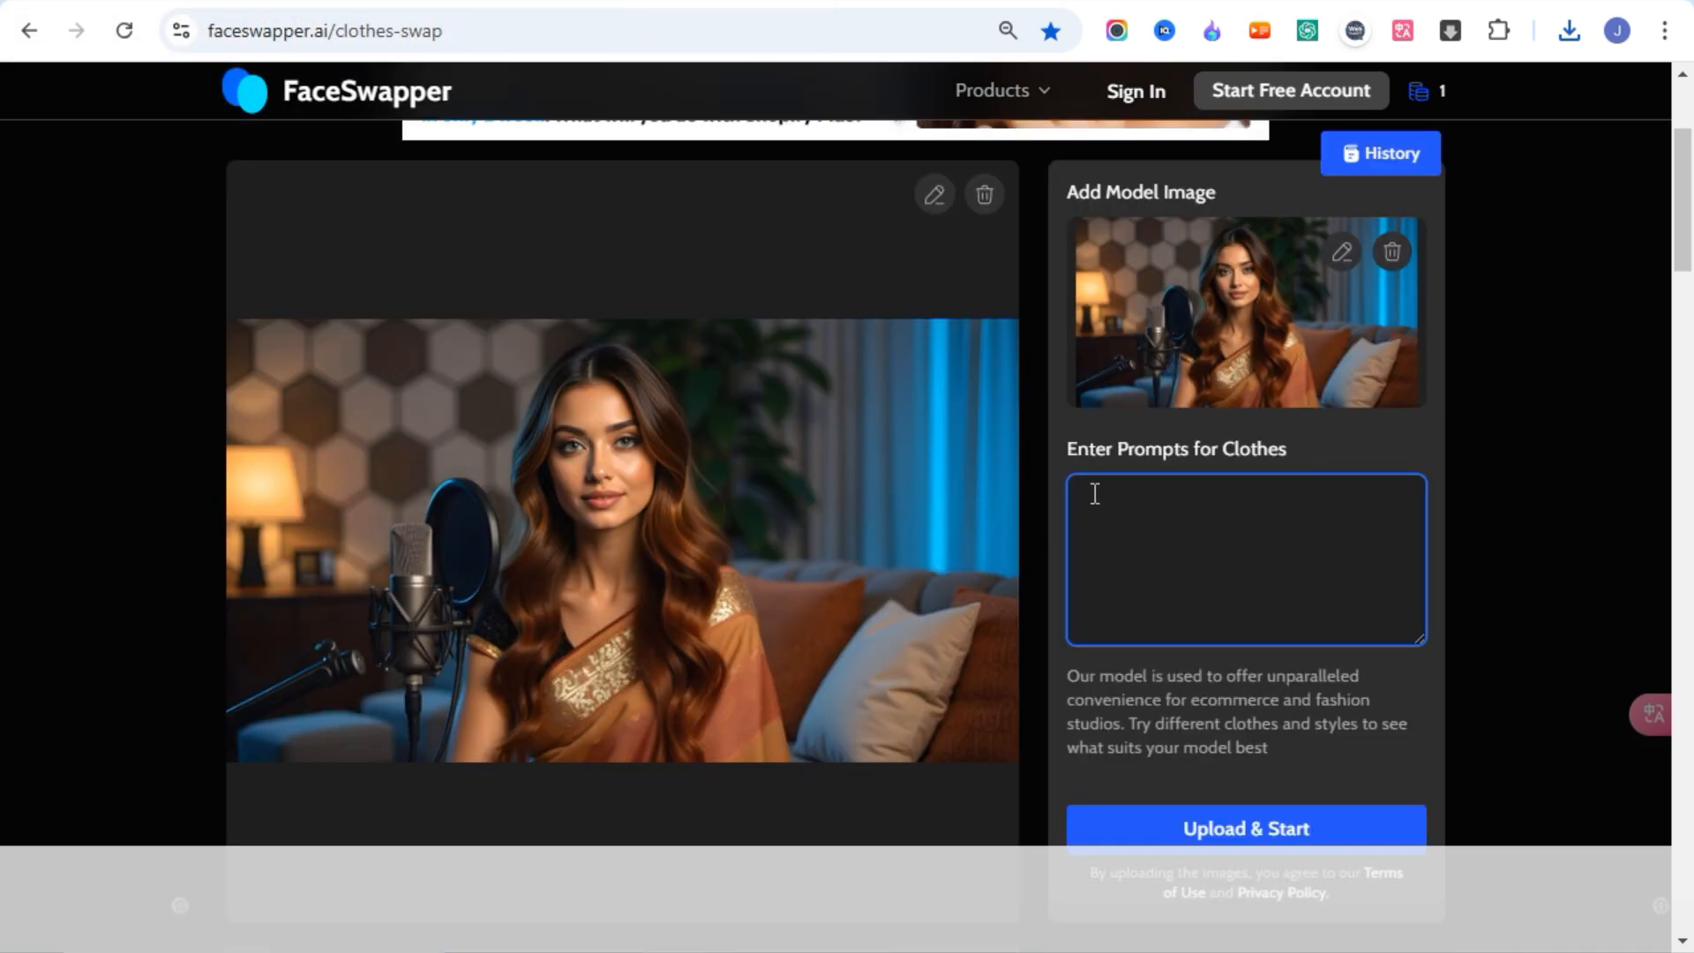
type("Solid Color Spaghetti Strap Ruched Mermaid Dress")
scroll(1316, 579, "down", 3)
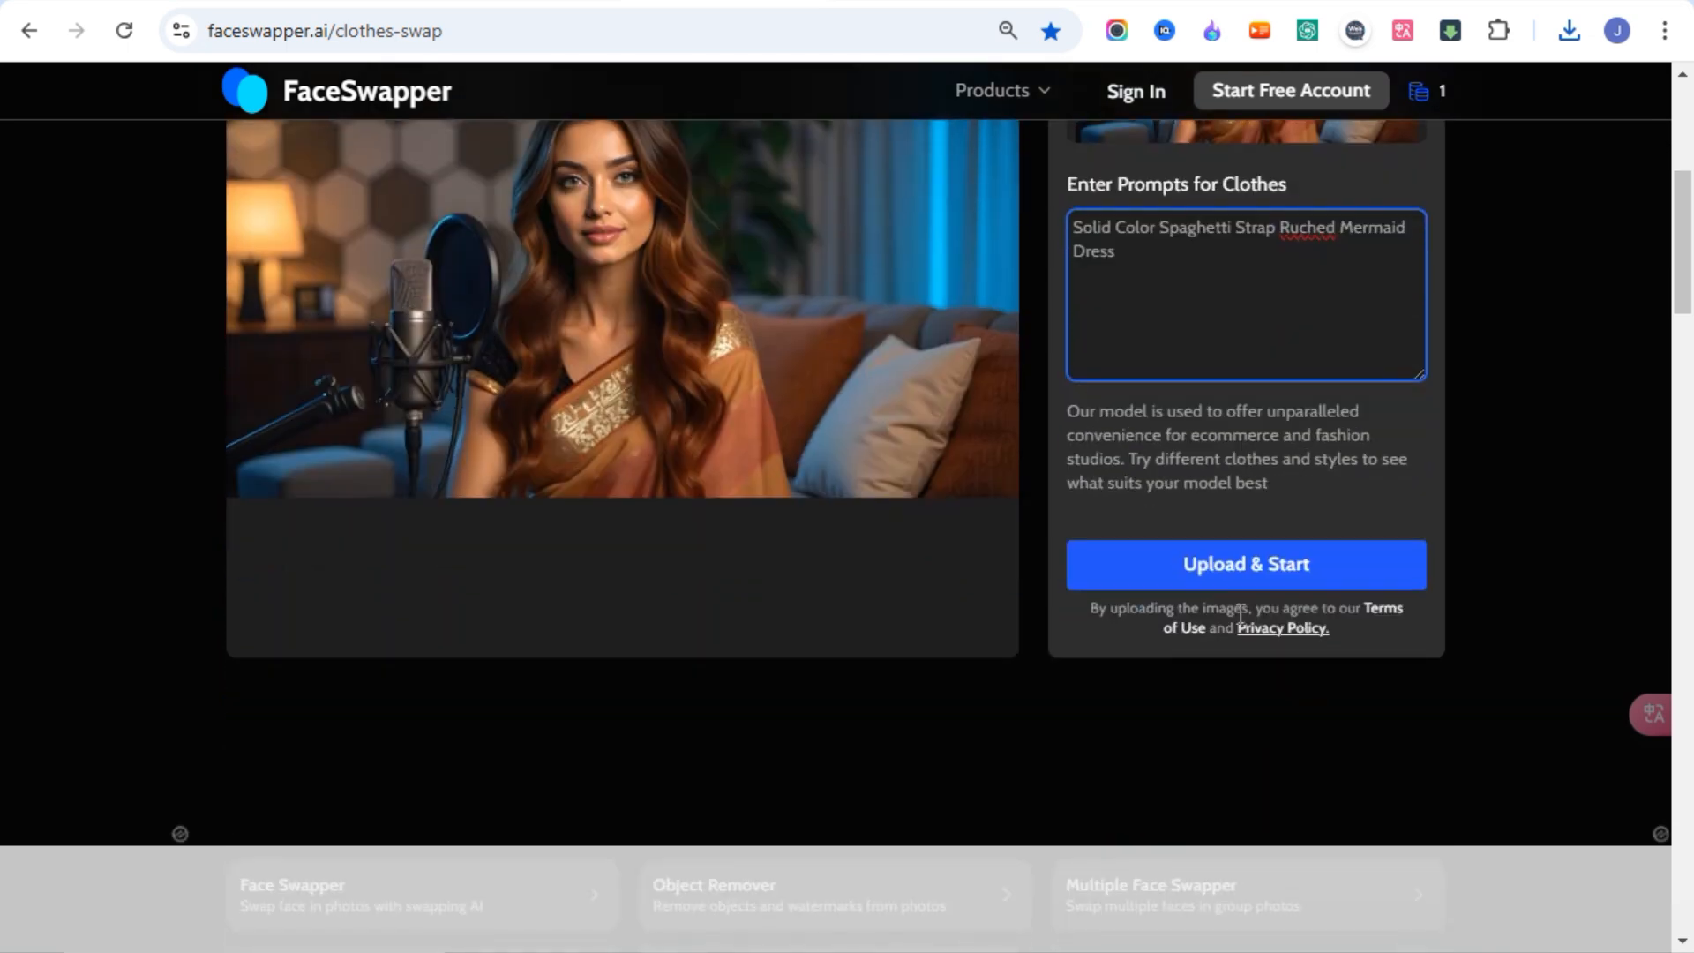
left_click(1213, 569)
scroll(1401, 637, "up", 3)
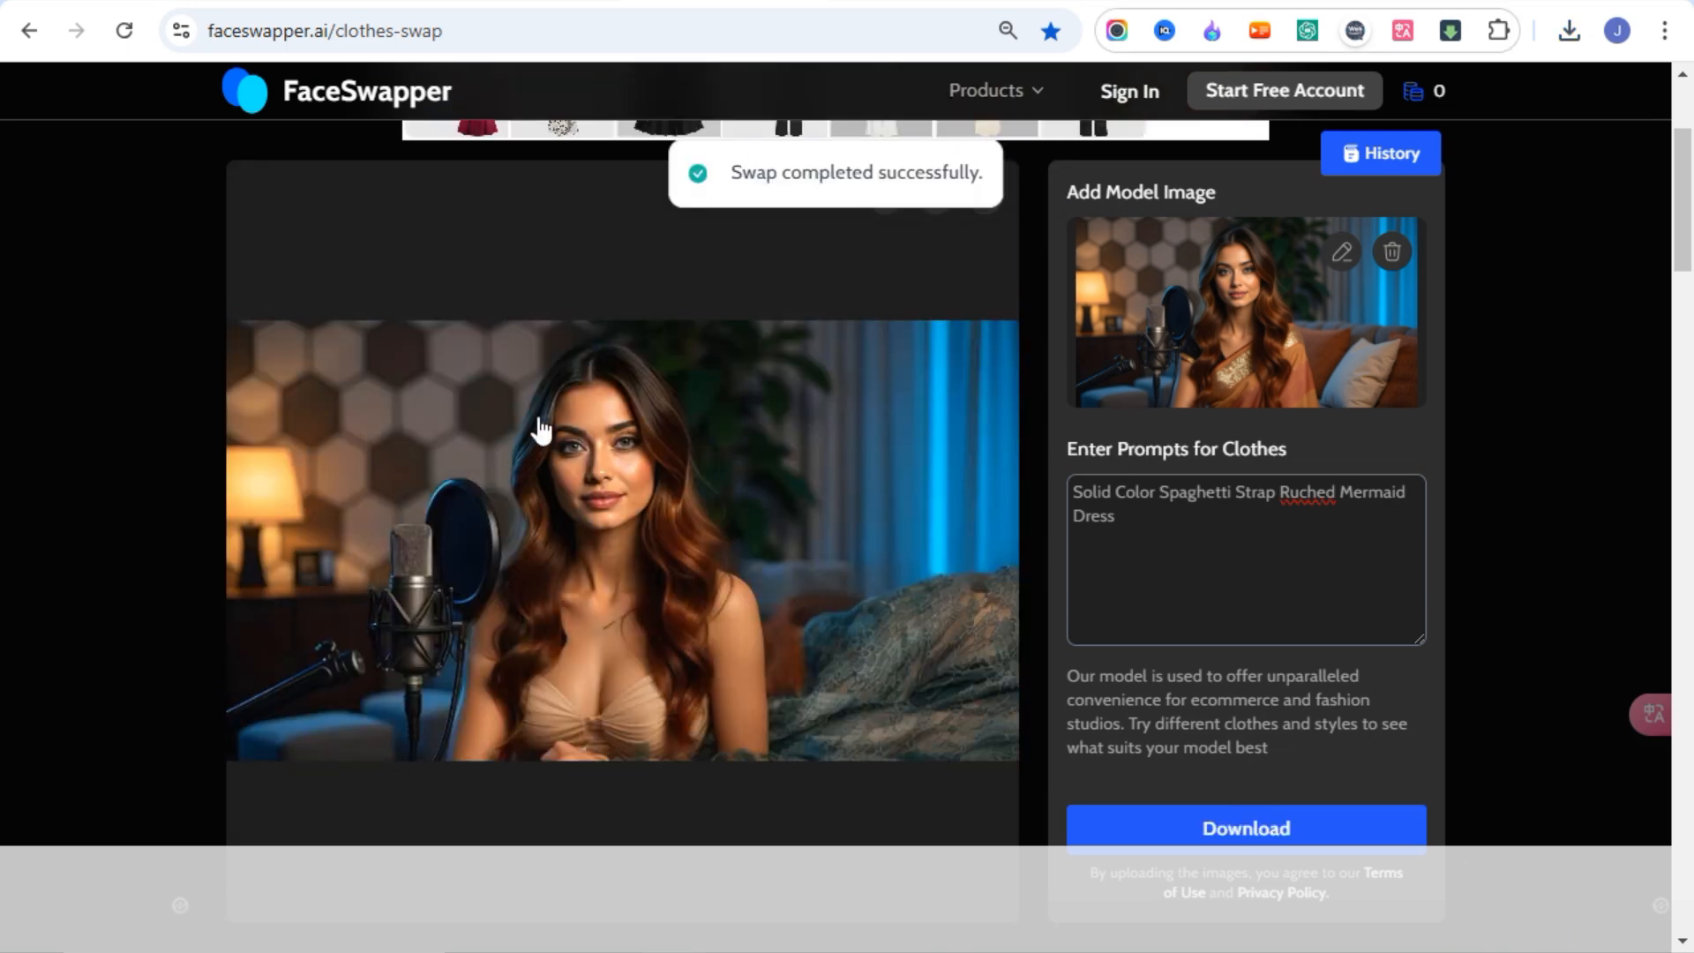
scroll(540, 430, "down", 2)
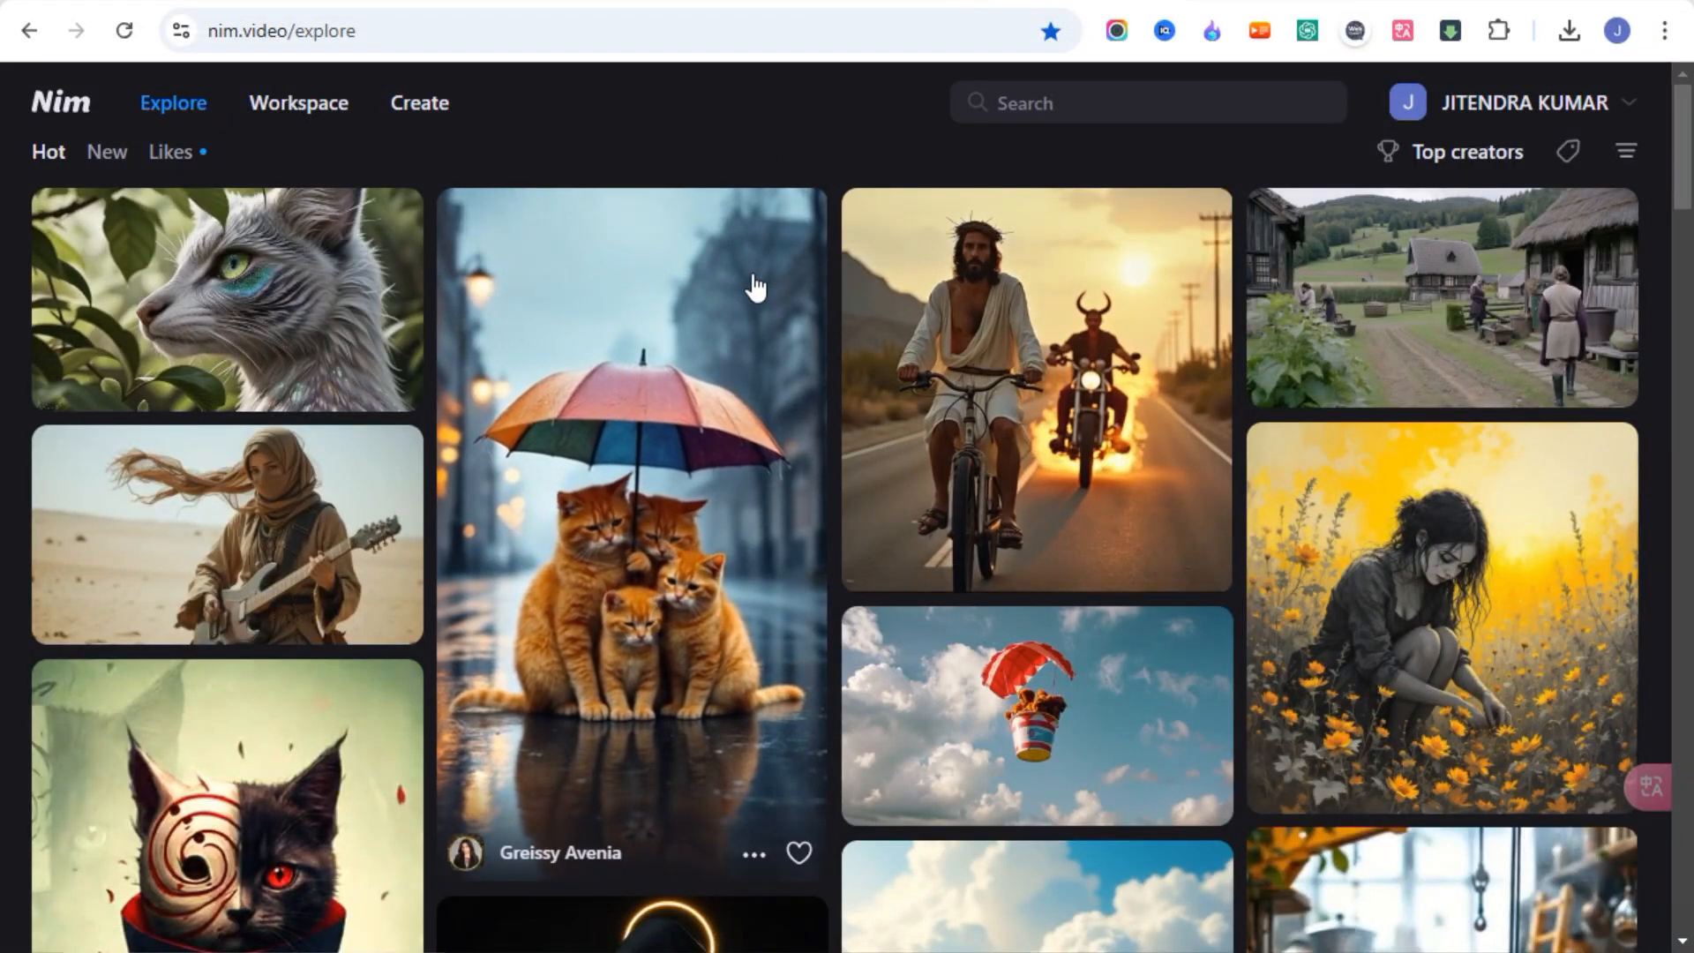
On Nim's creation page, choose the Image to video tool and upload the image 1AJ4kihR.
left_click(432, 127)
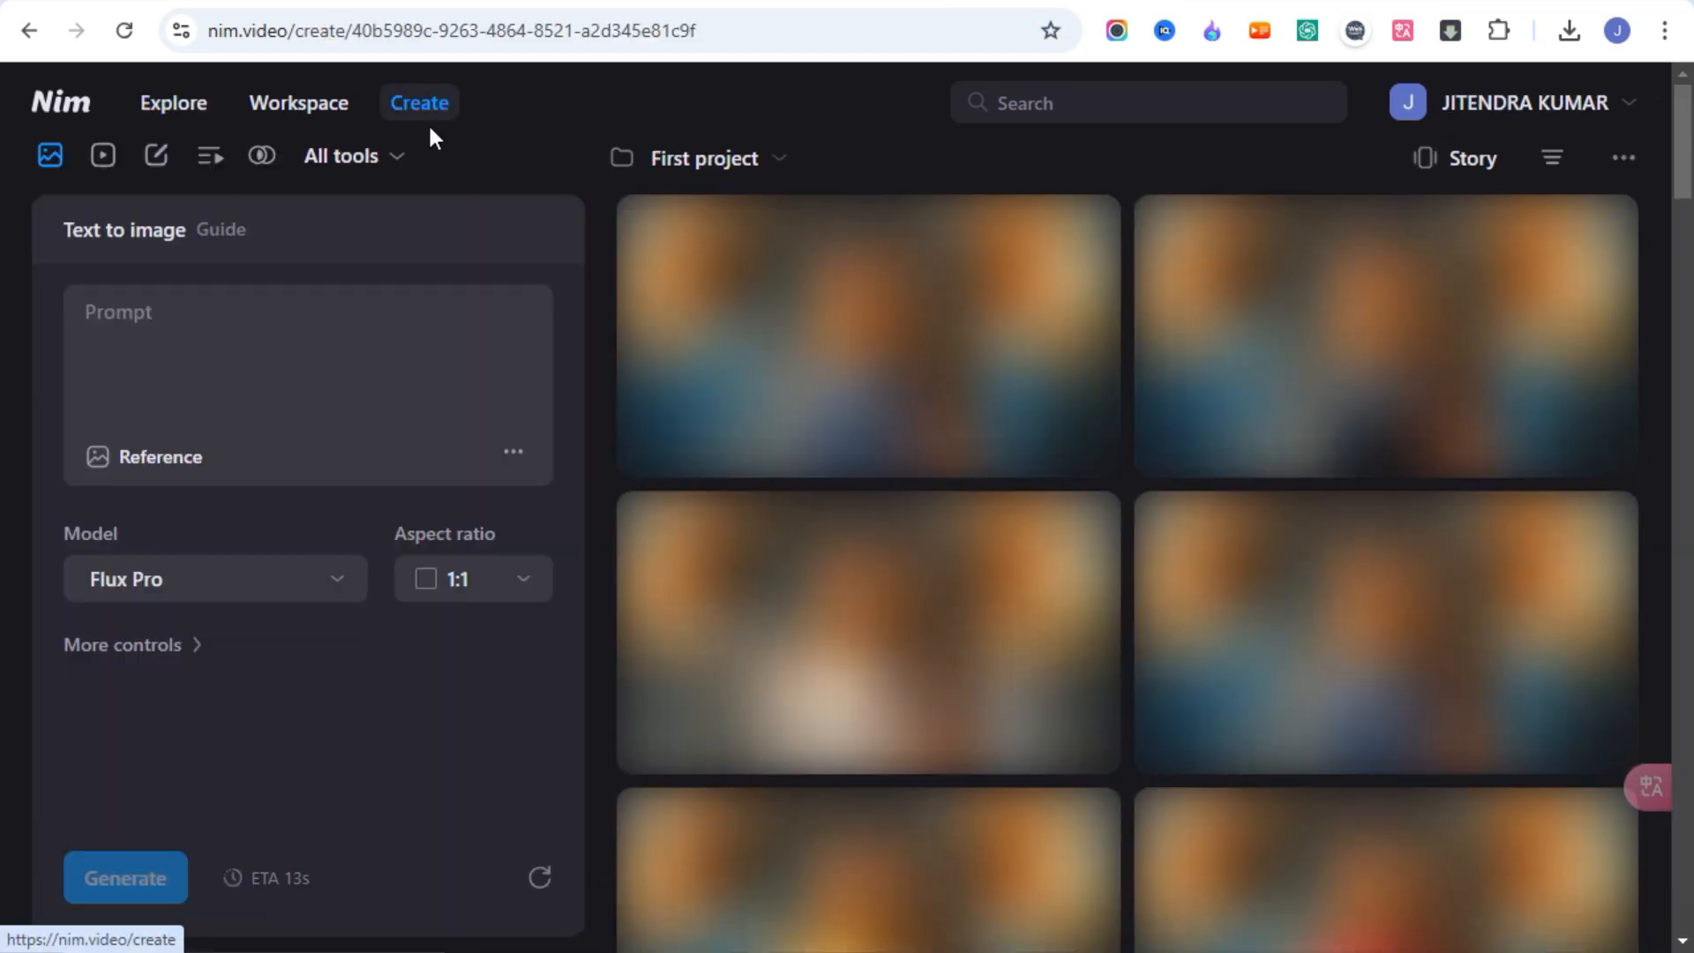
left_click(371, 159)
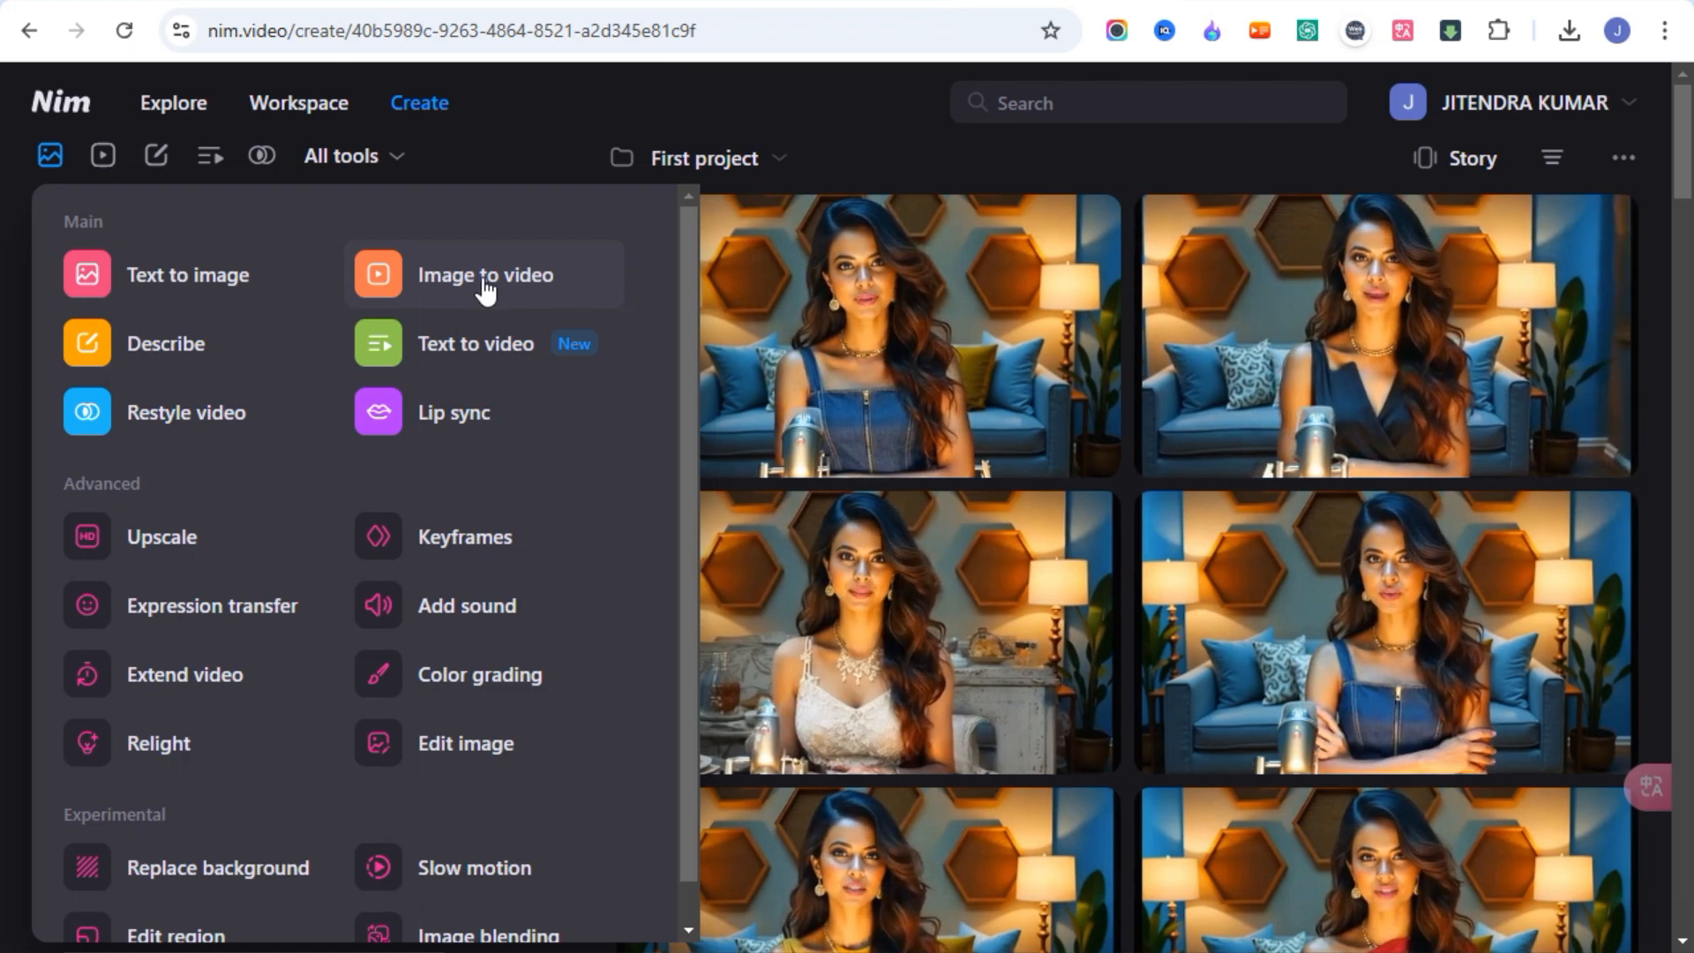
left_click(484, 278)
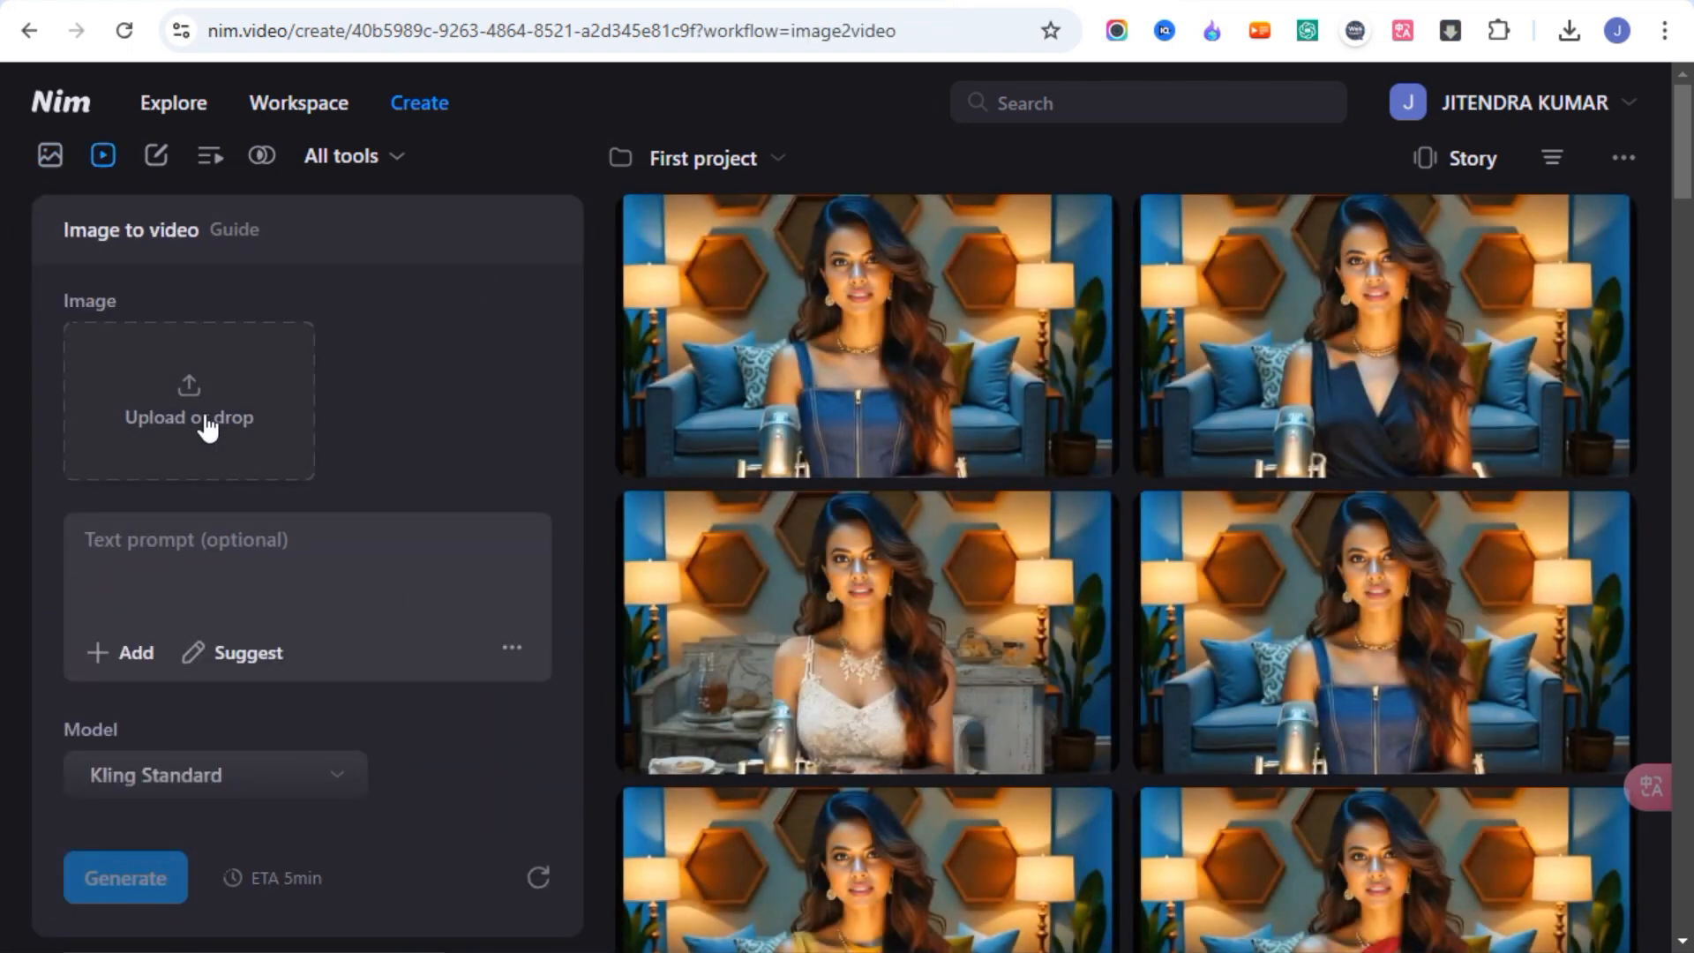
left_click(211, 419)
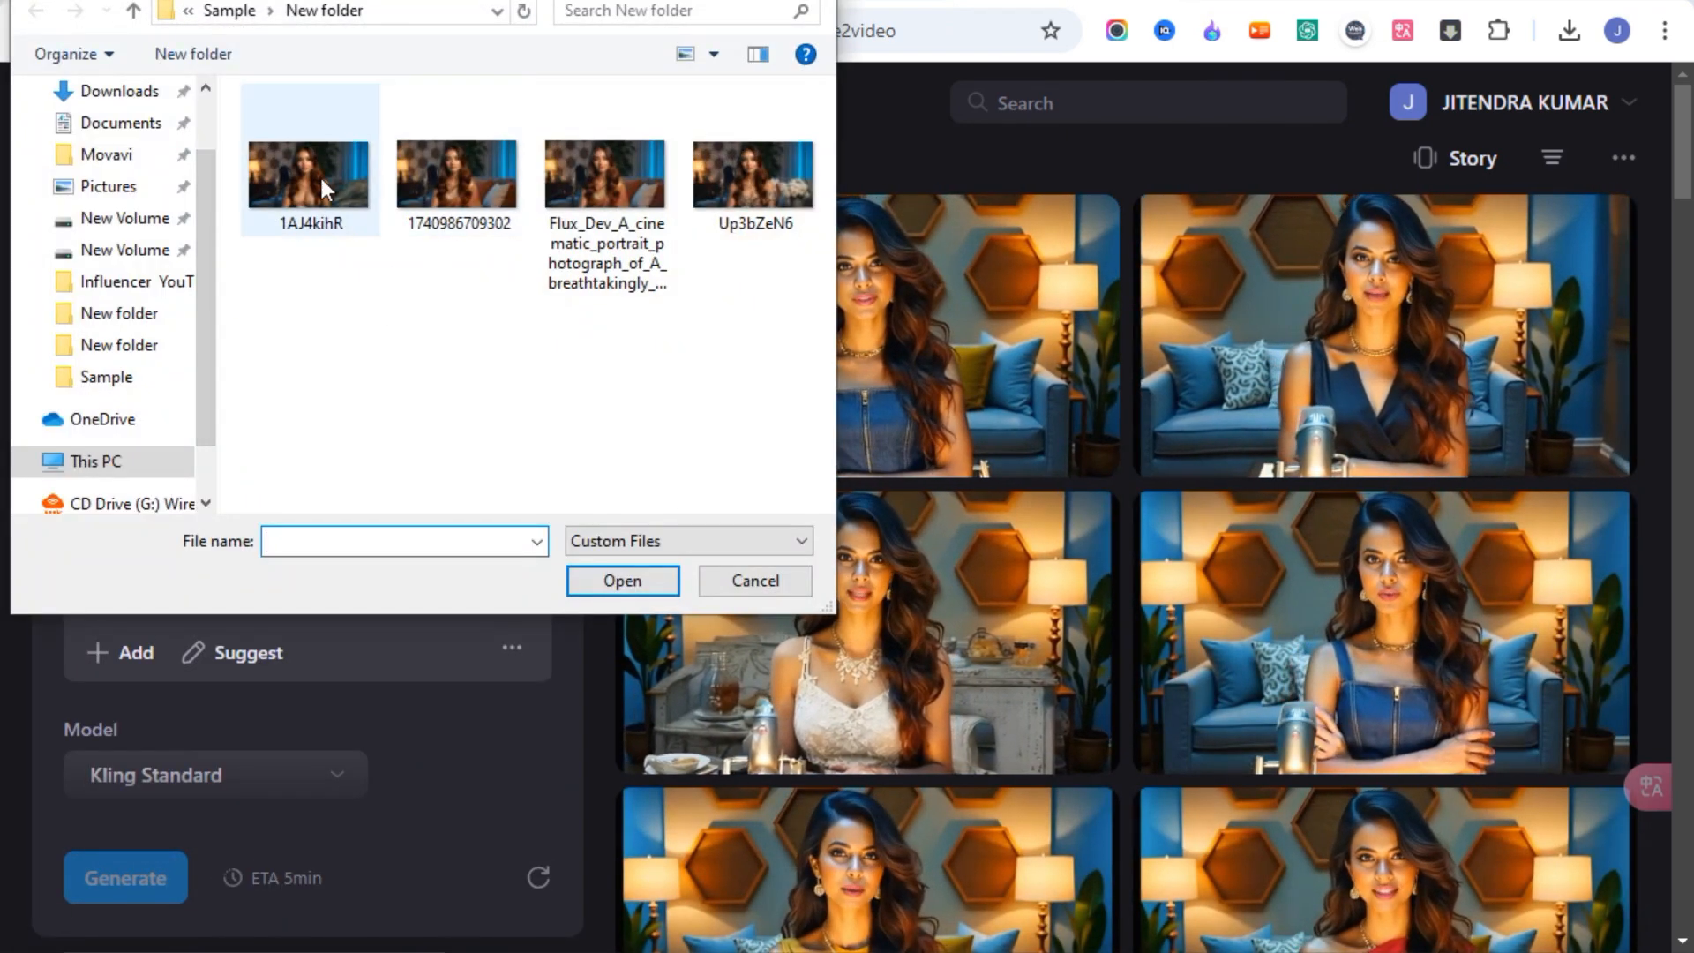
left_click(320, 173)
left_click(609, 578)
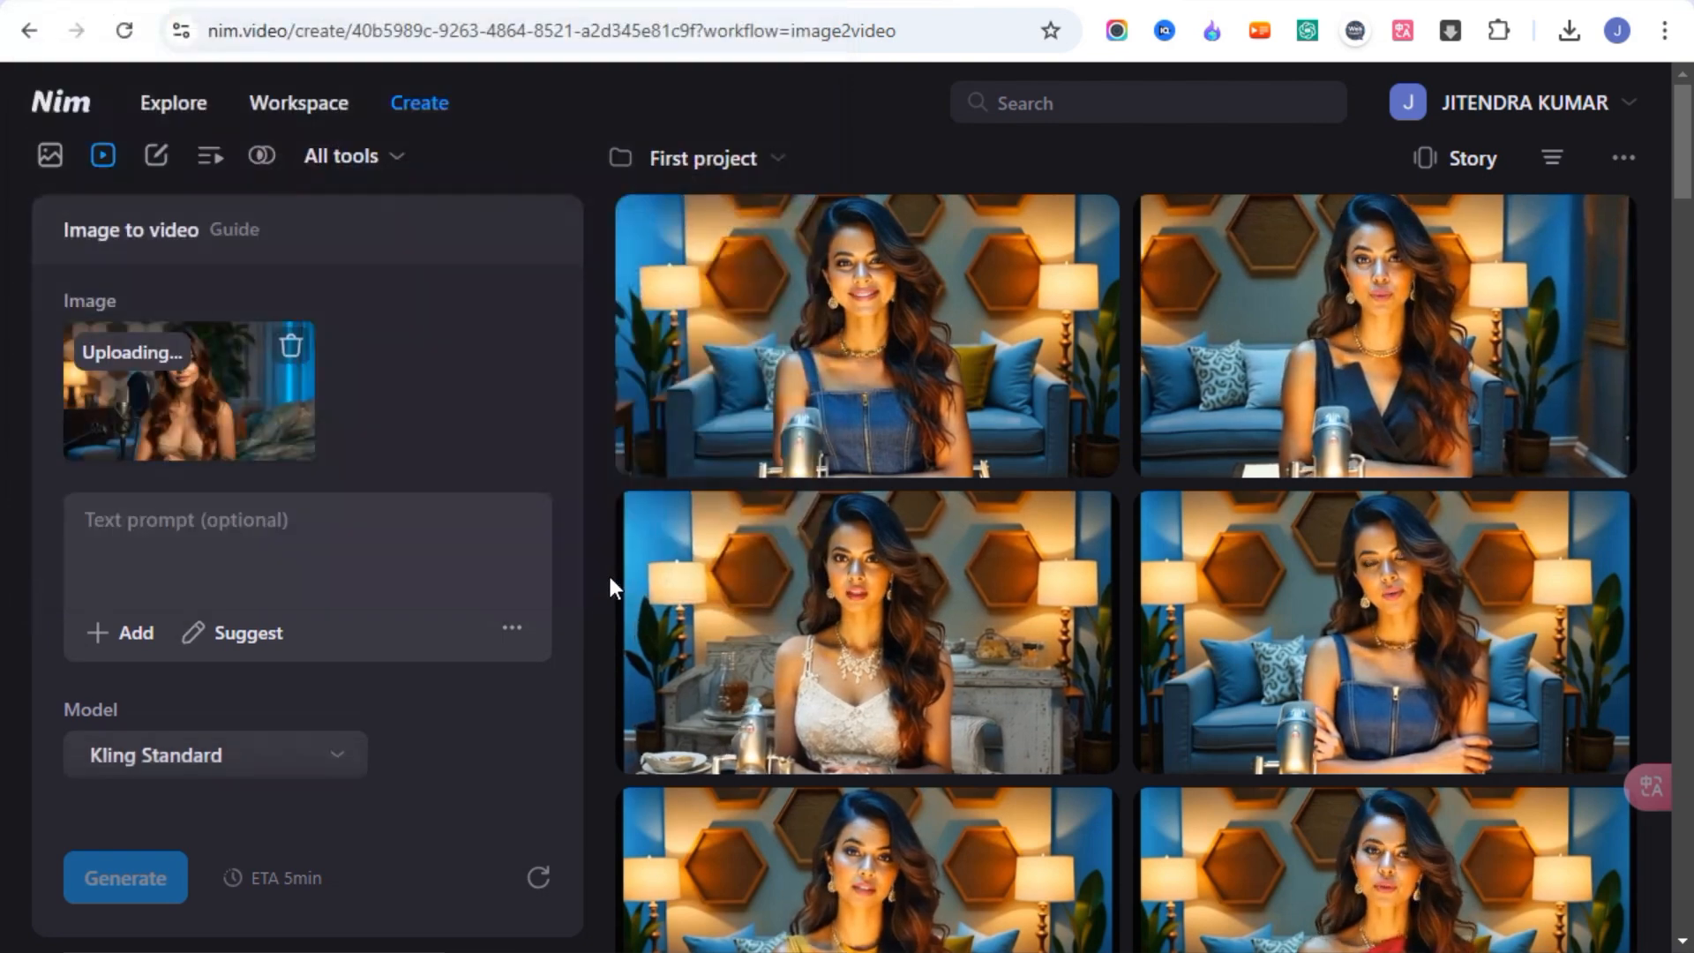
Enter the video prompt "Character talking into camera, hands by side, Static camera, no camera zoom, no camera pan, no sudden hand movements".
left_click(168, 556)
type("Character talking into camera, hands by side, Static camera, no camera zoom, no camera pan, no sudden hand movements")
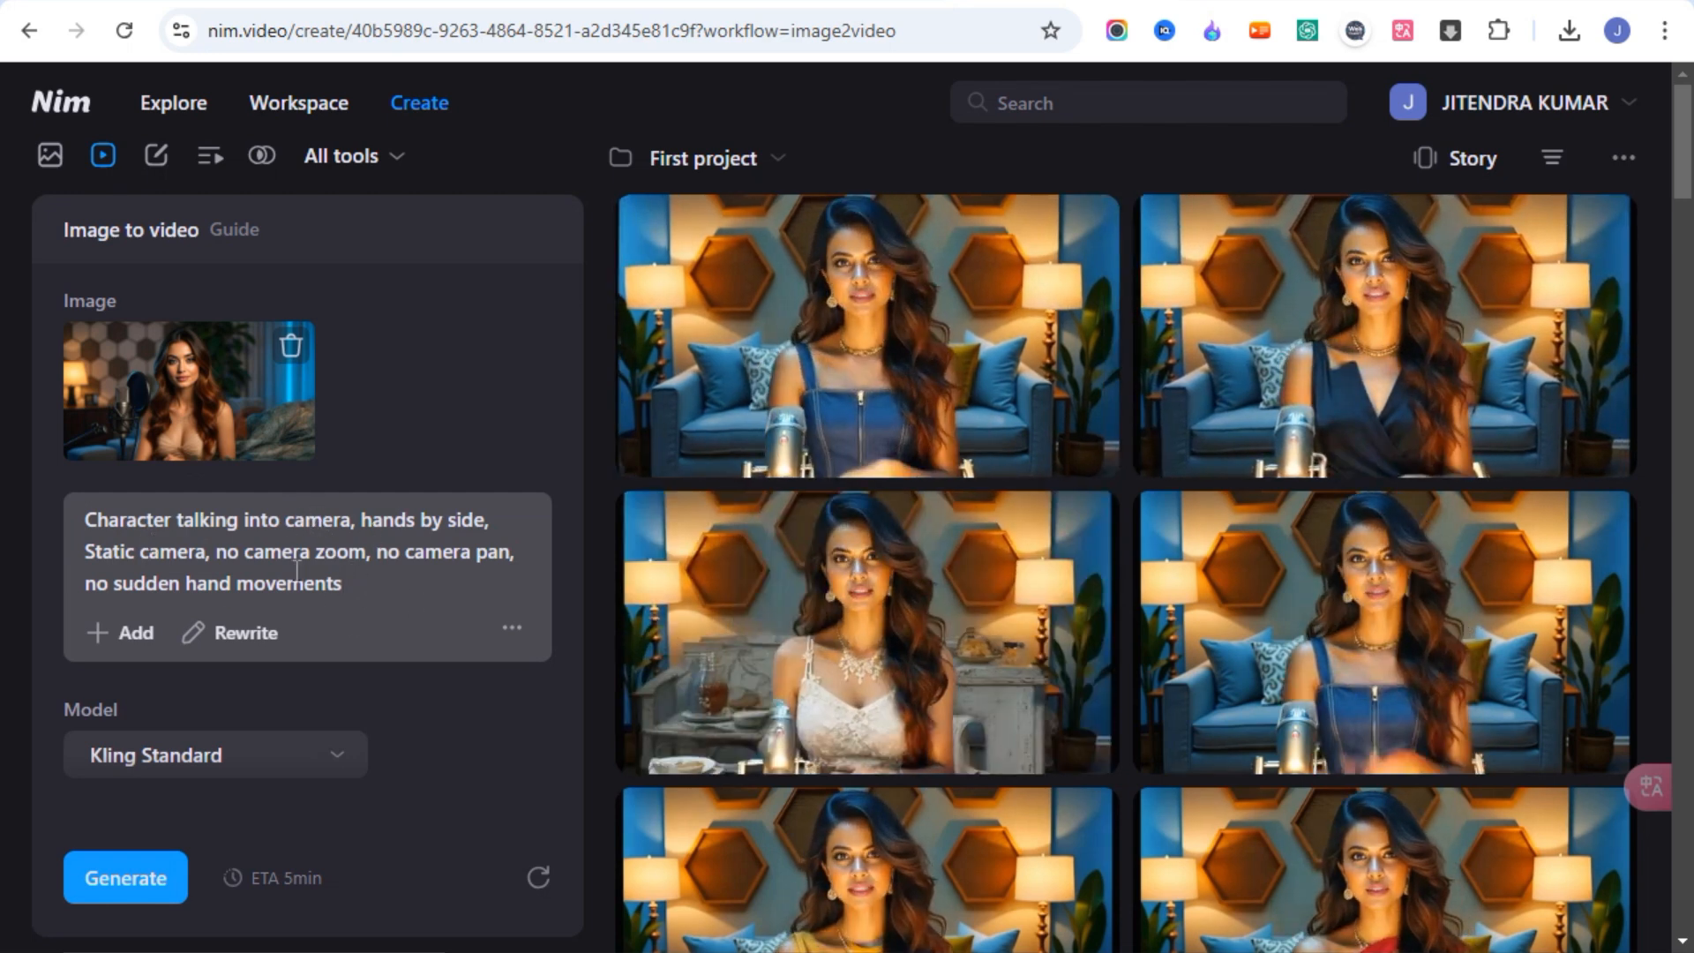
scroll(342, 677, "down", 1)
scroll(342, 678, "down", 1)
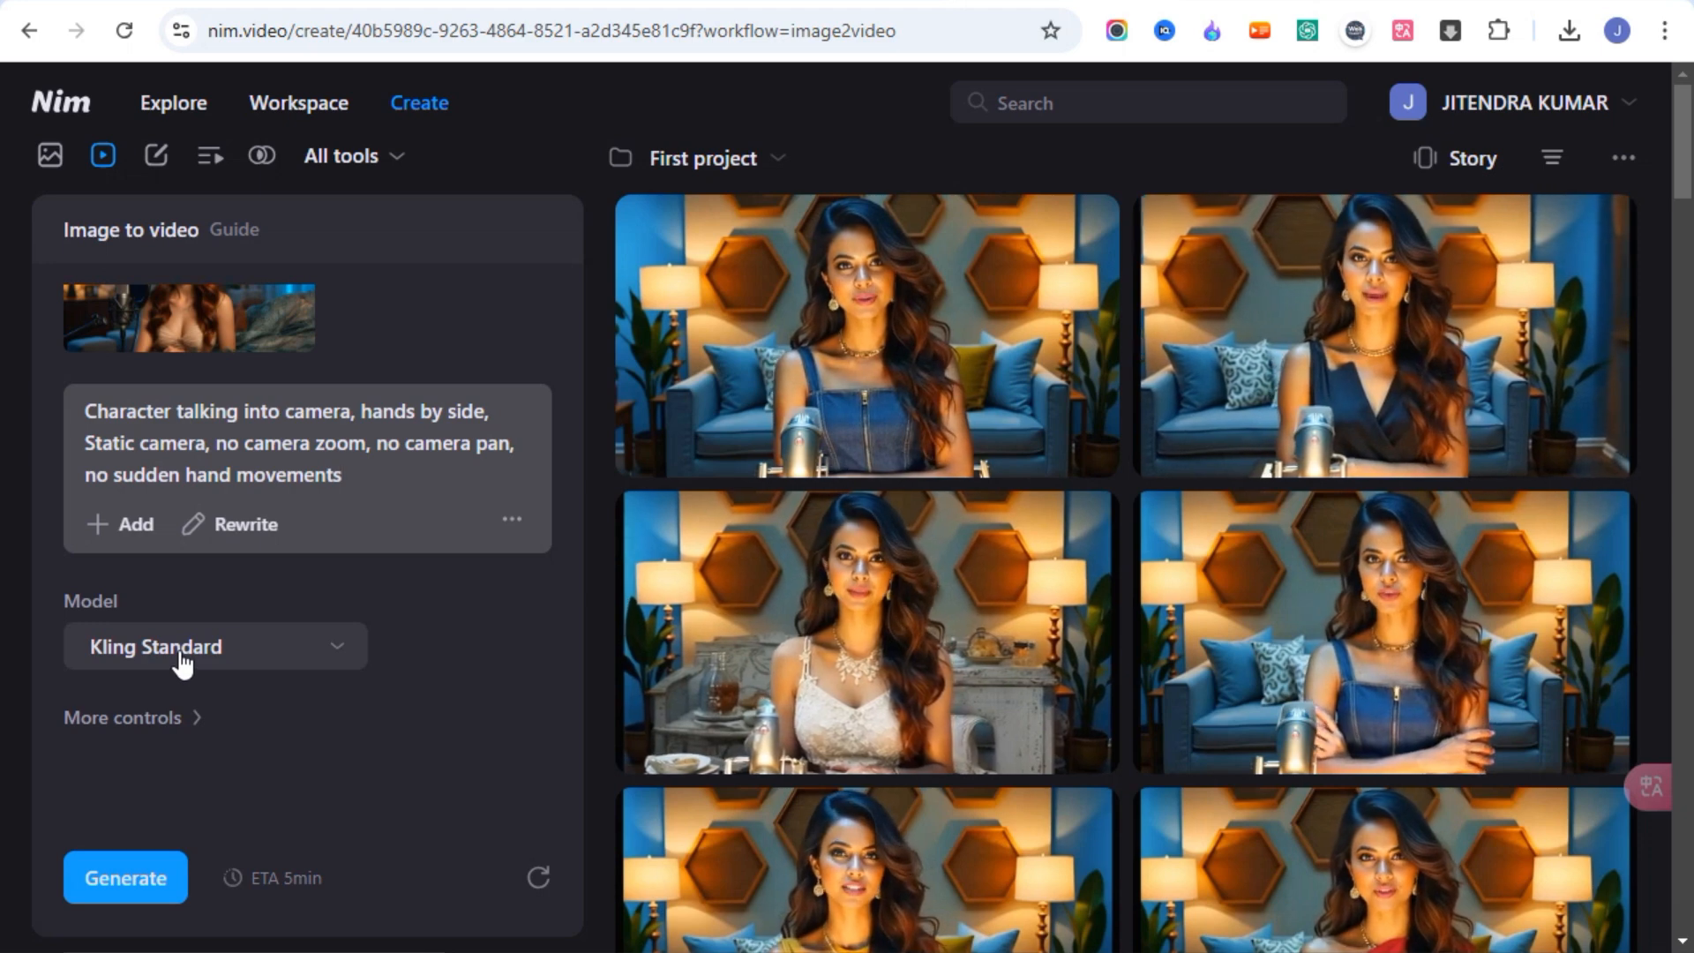
Switch the video model to Kling Pro, keep the length at 5s, and generate the video.
left_click(182, 657)
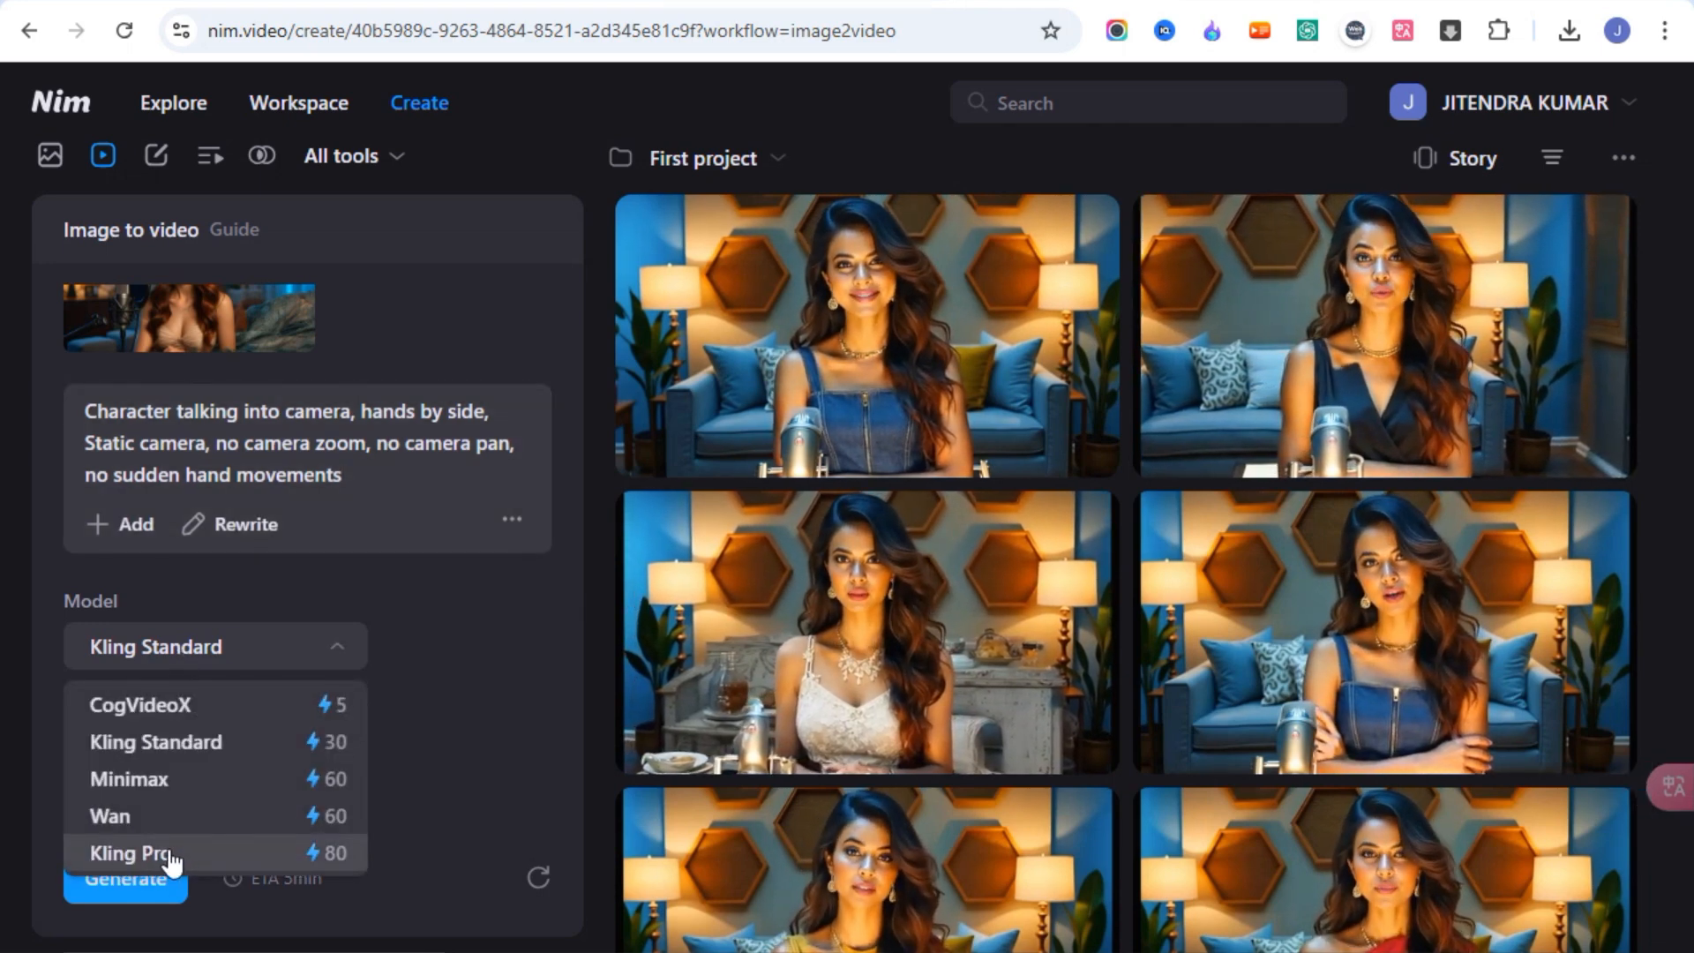
left_click(170, 853)
scroll(226, 771, "down", 2)
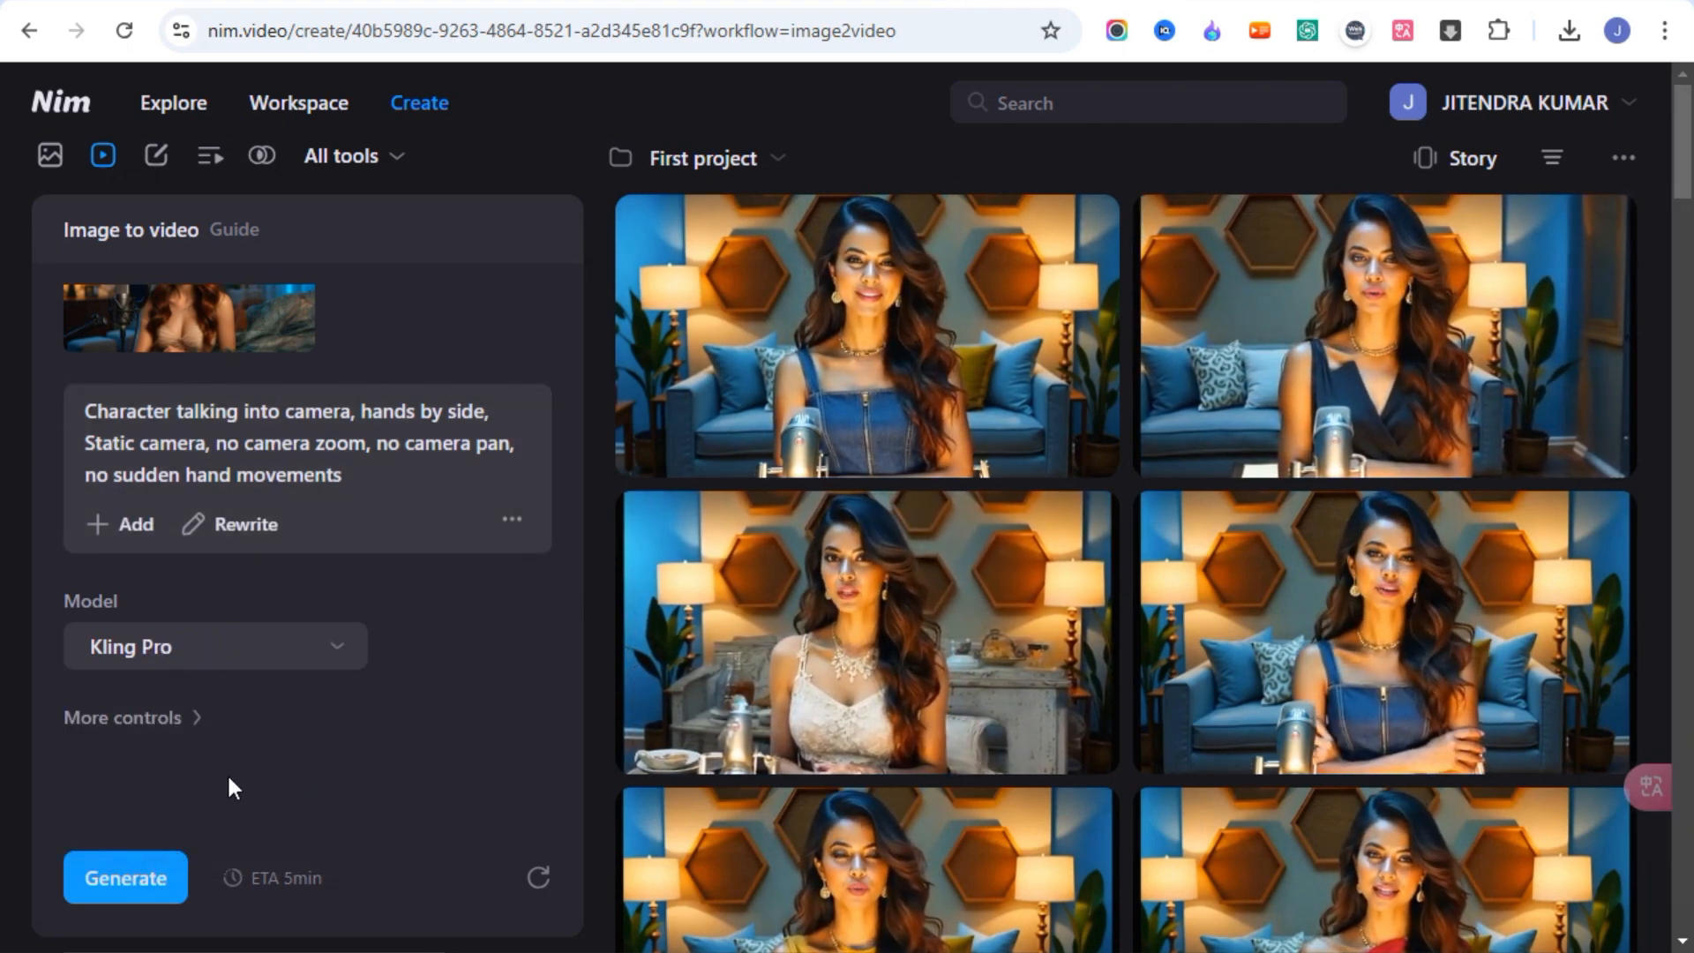
scroll(169, 739, "down", 2)
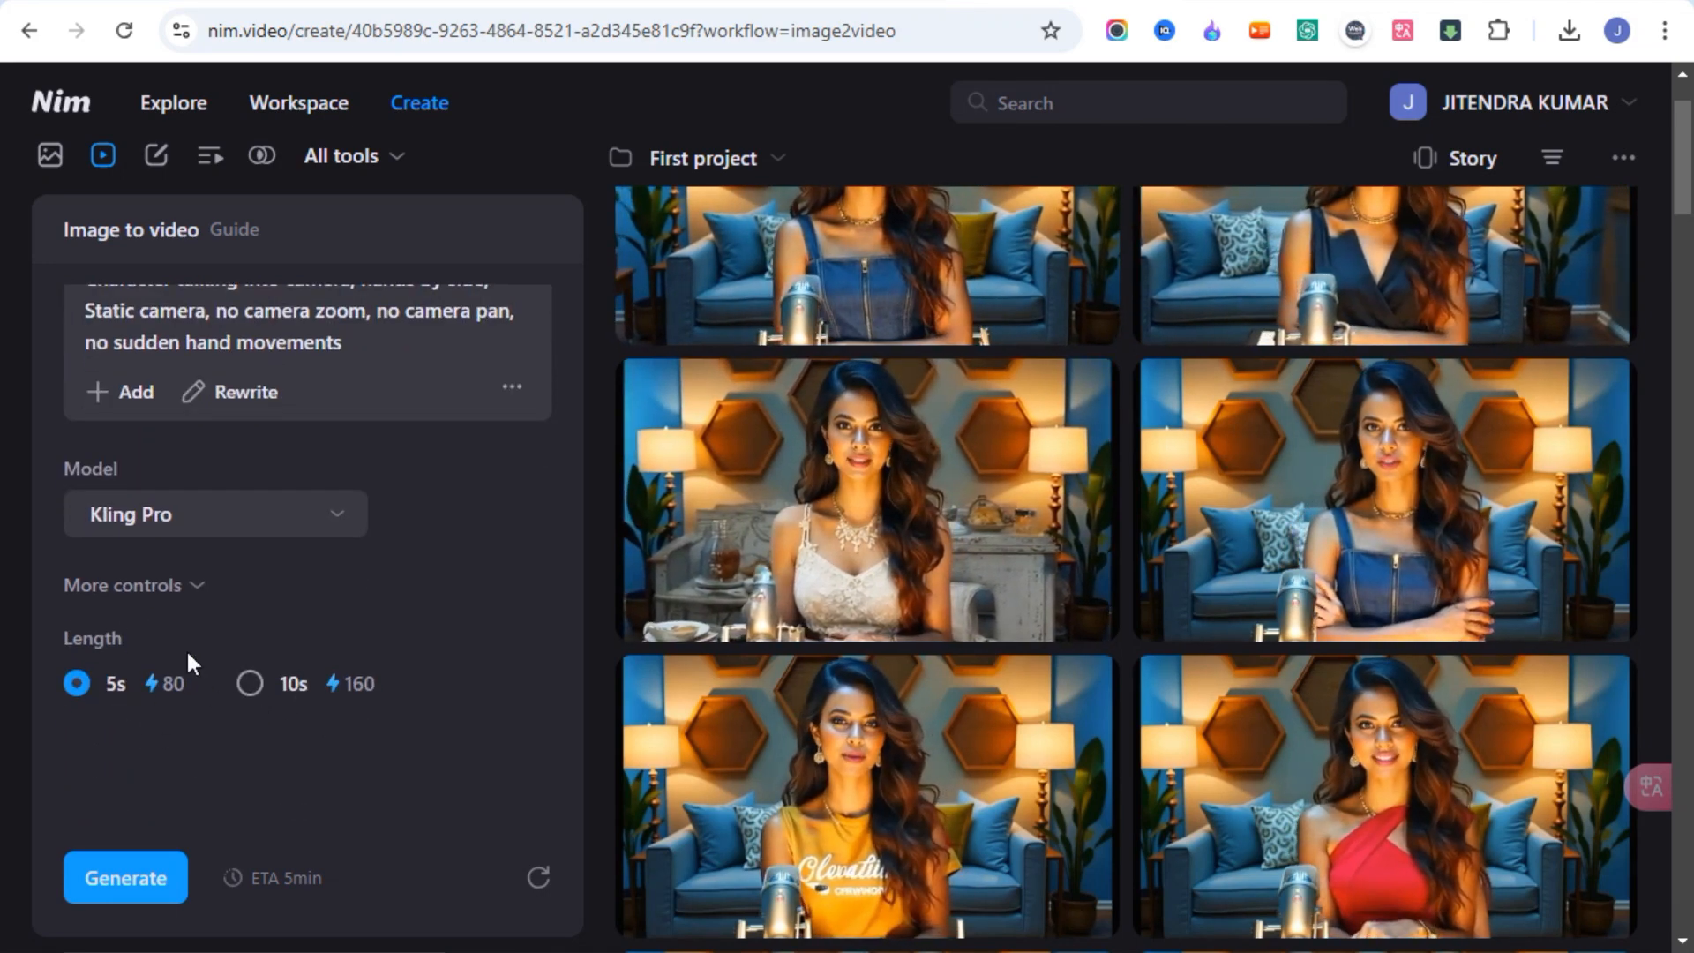
scroll(221, 675, "up", 2)
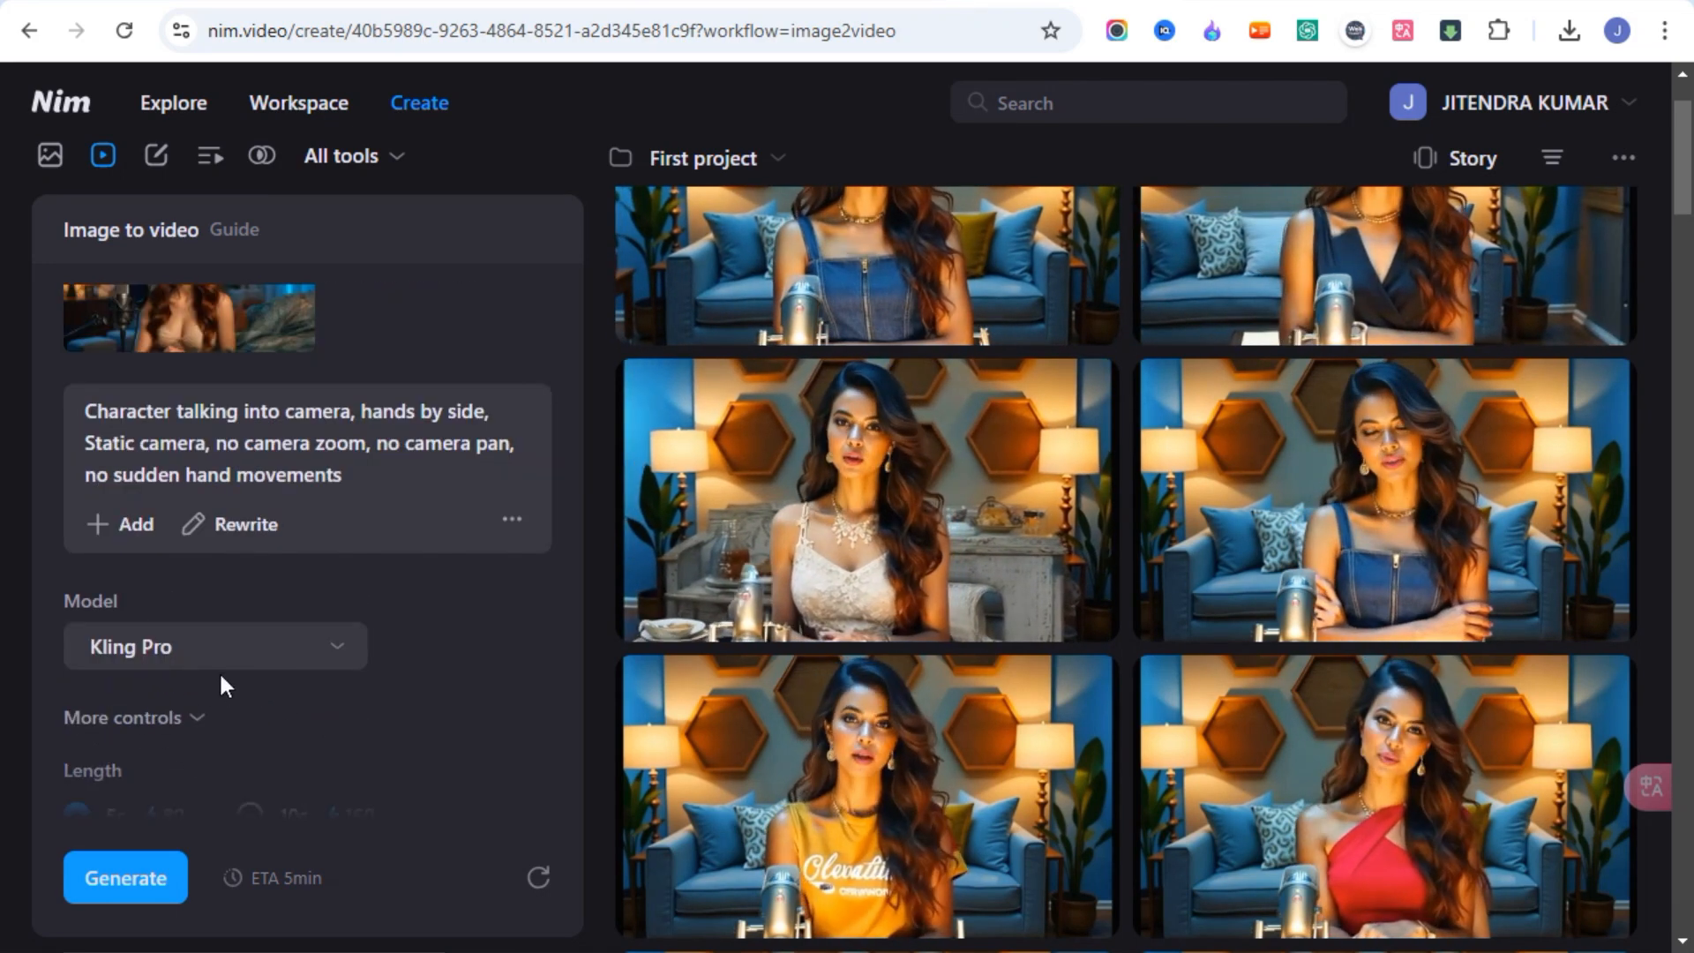
left_click(139, 893)
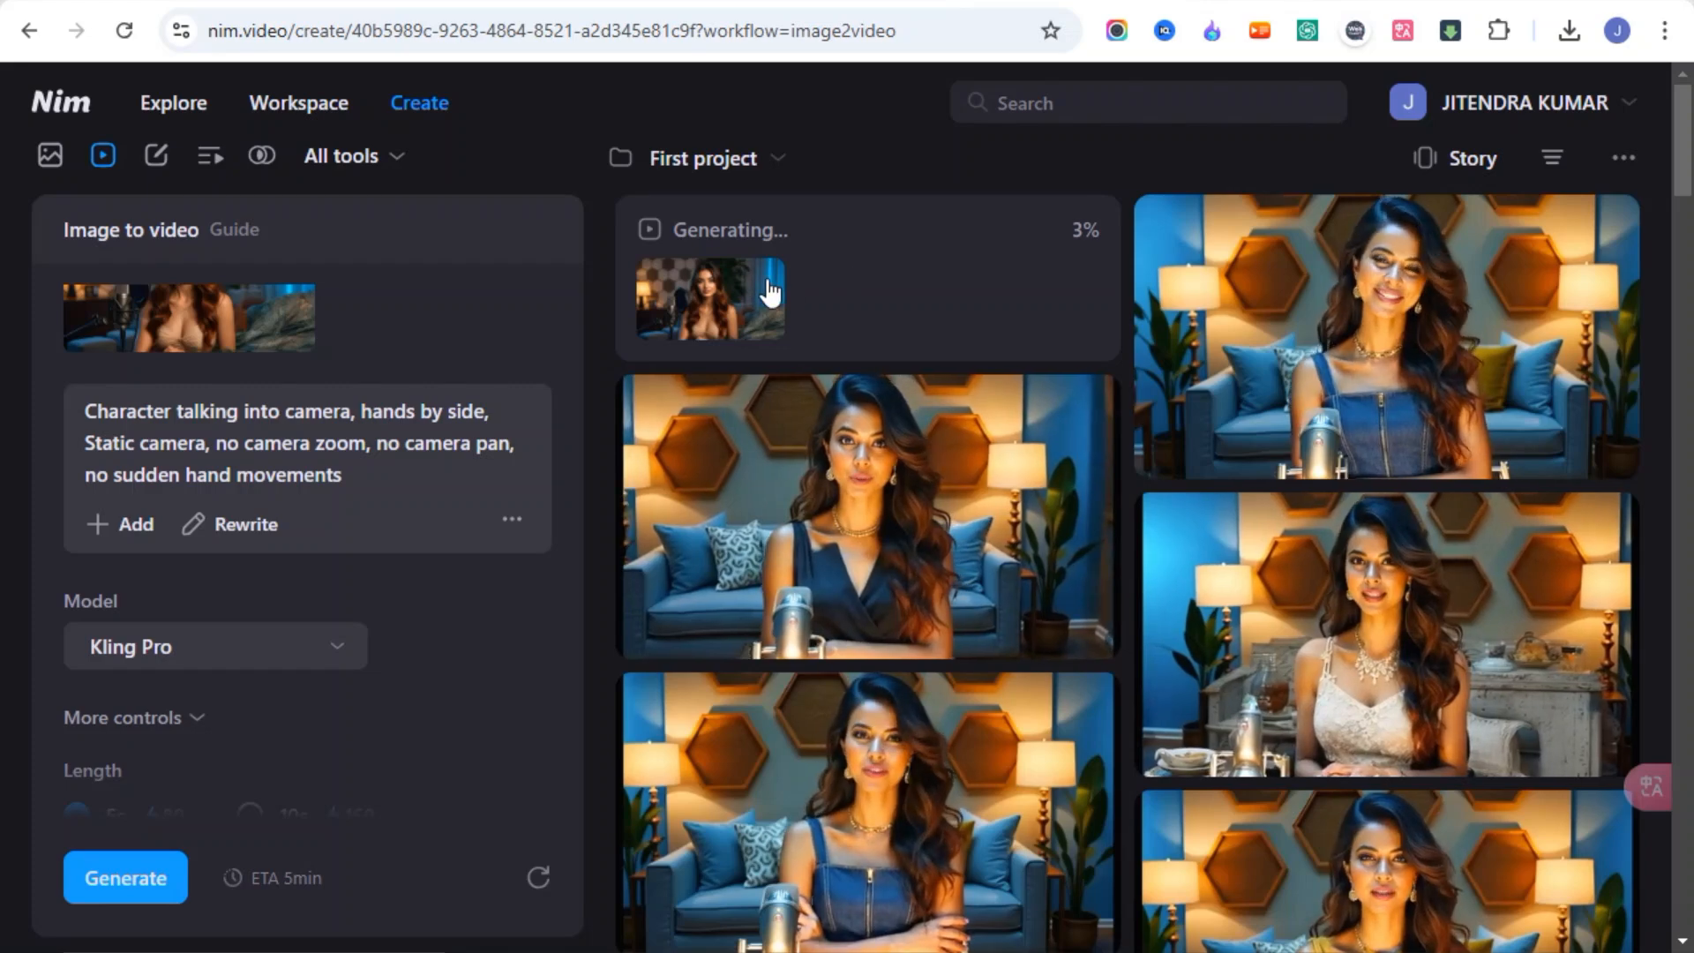
Look through the earlier talking-character clips in First project and review the available video models and their credit costs.
scroll(1319, 382, "down", 3)
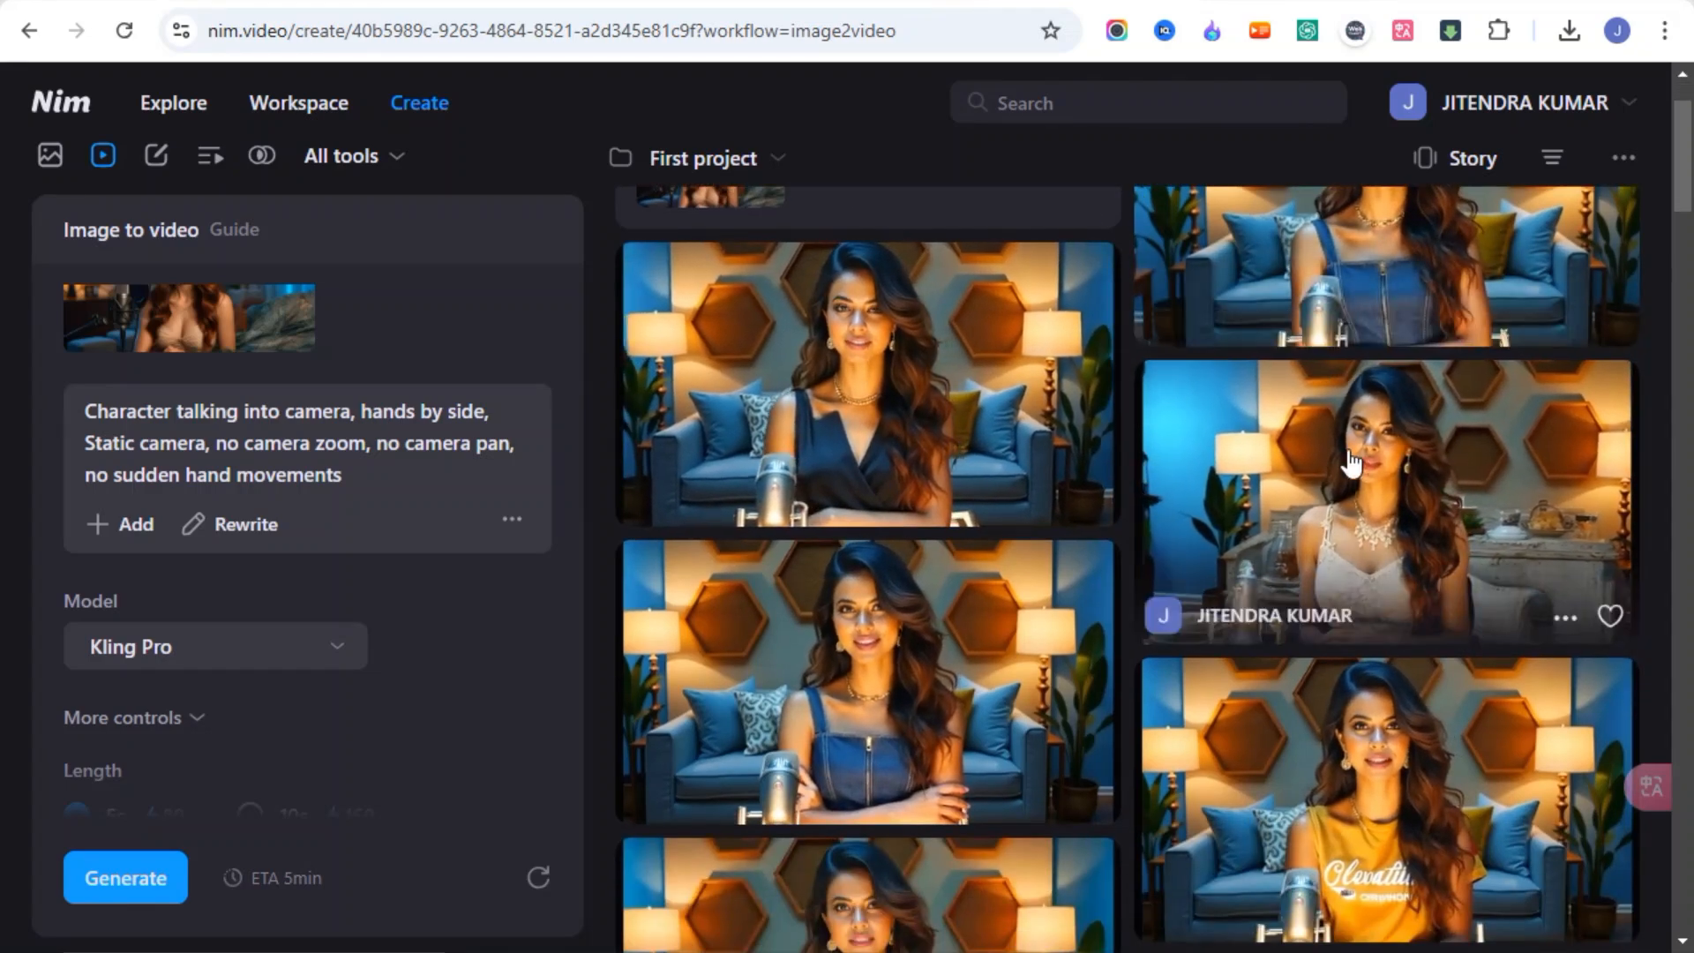
scroll(1350, 470, "down", 5)
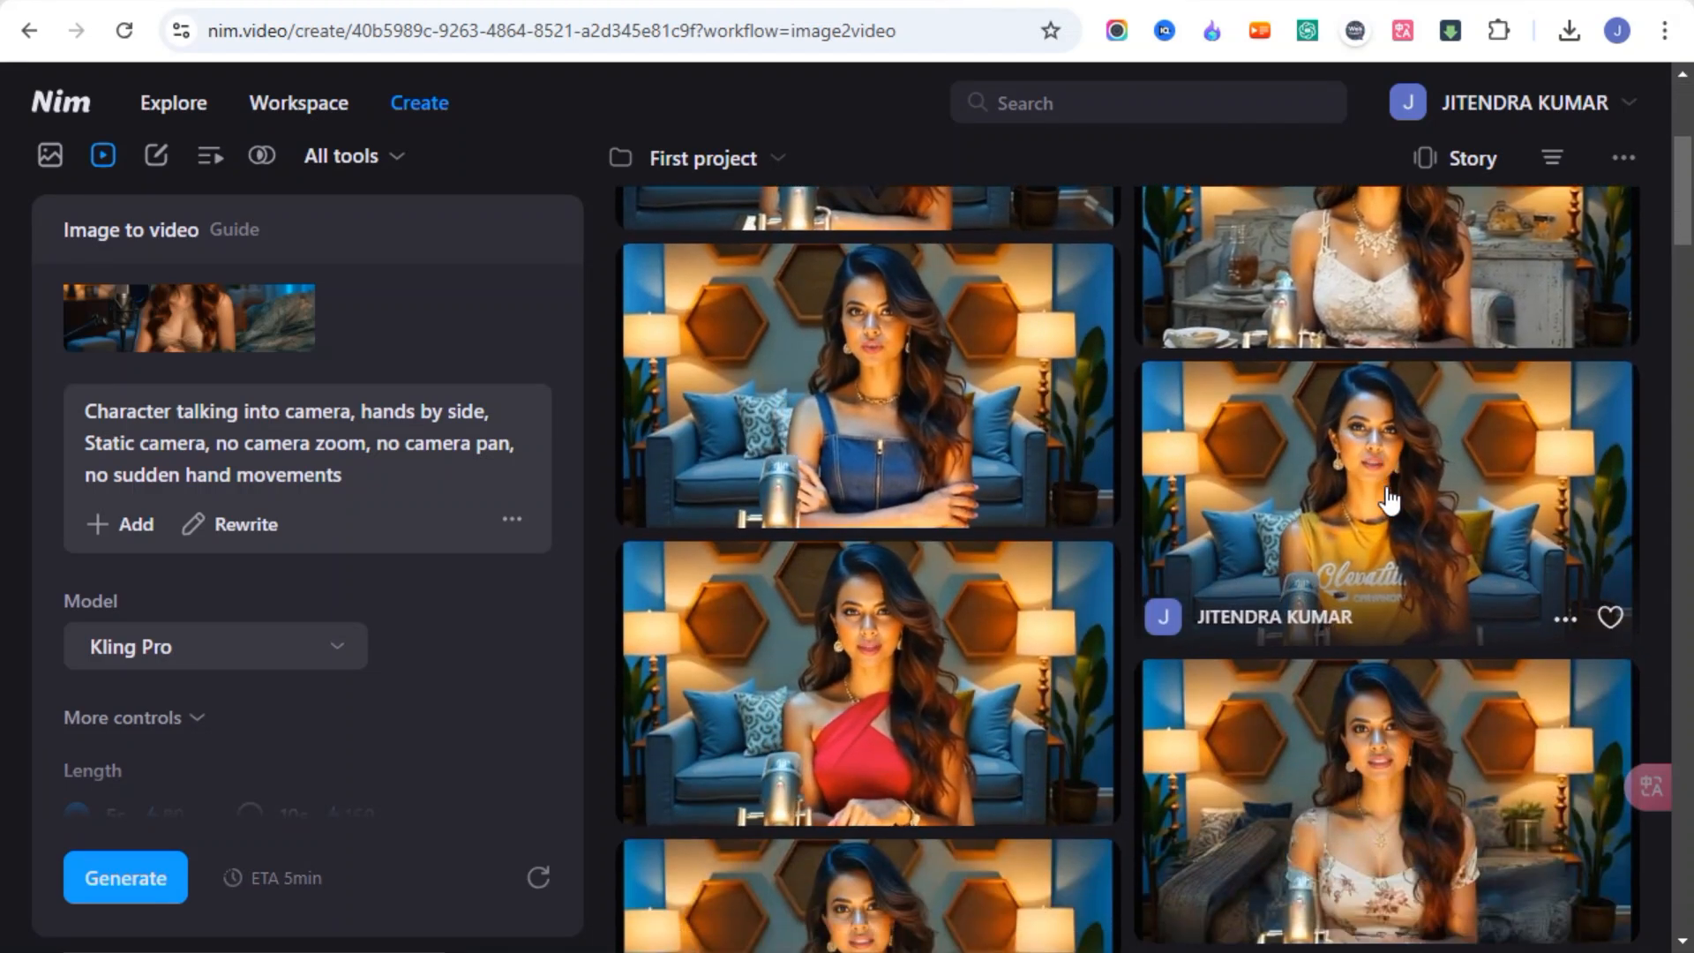
scroll(1389, 500, "down", 3)
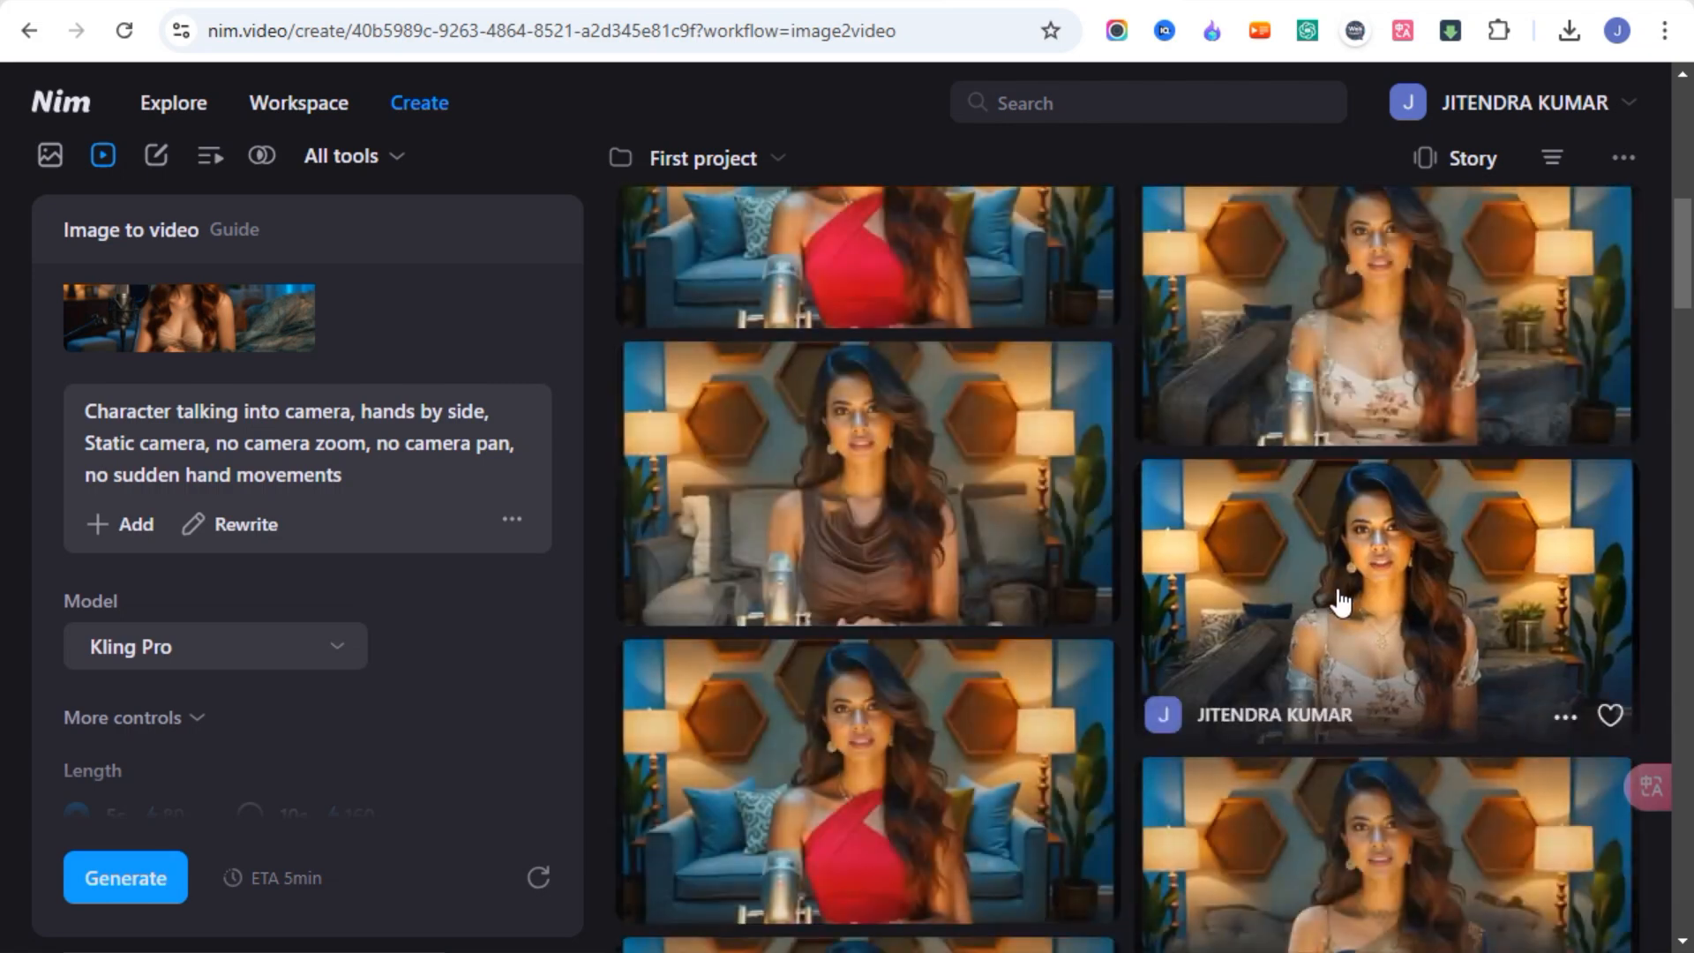
scroll(1341, 603, "down", 6)
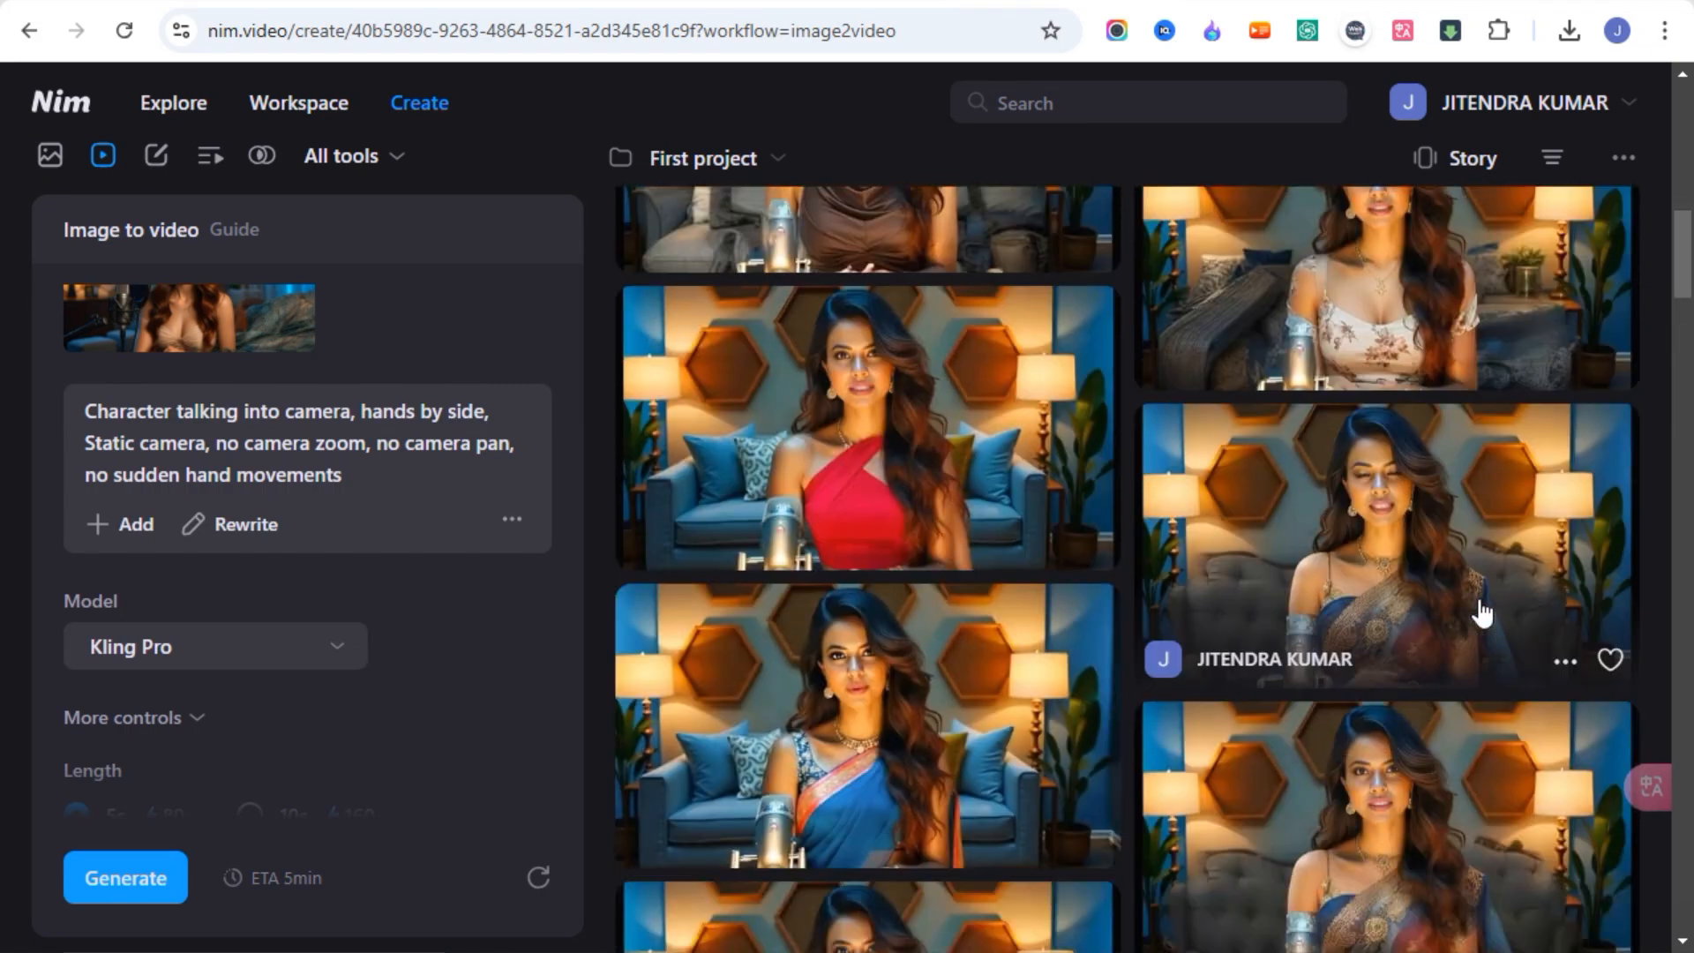
scroll(1482, 612, "up", 6)
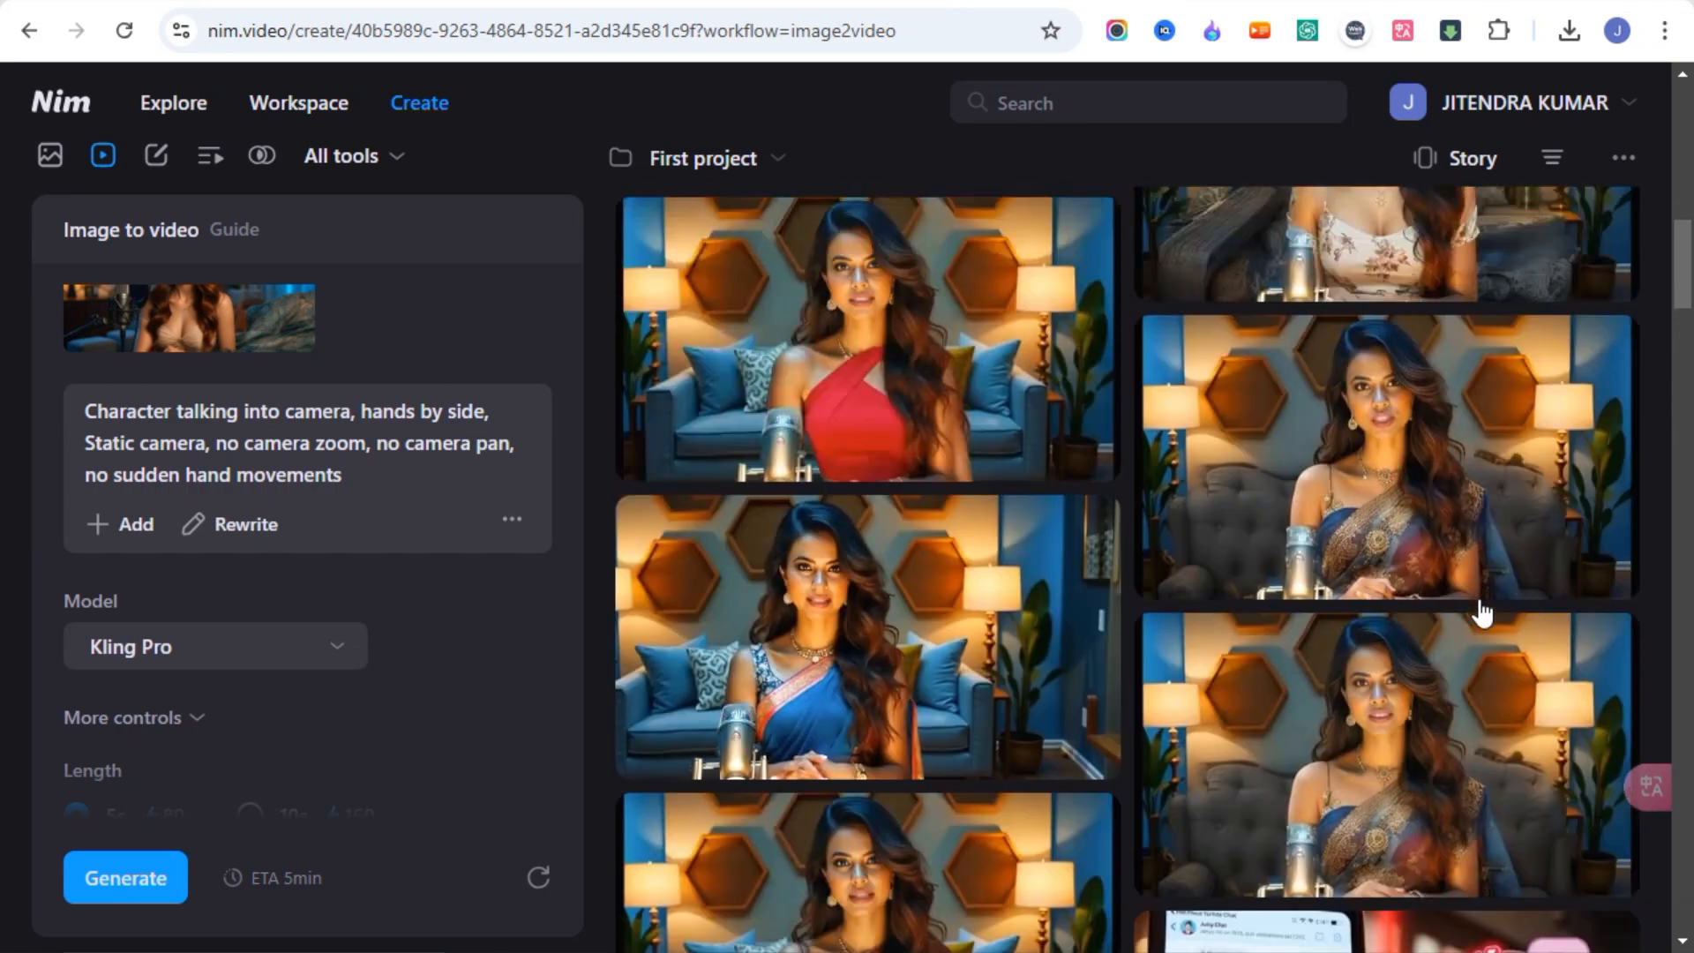
scroll(1482, 612, "up", 5)
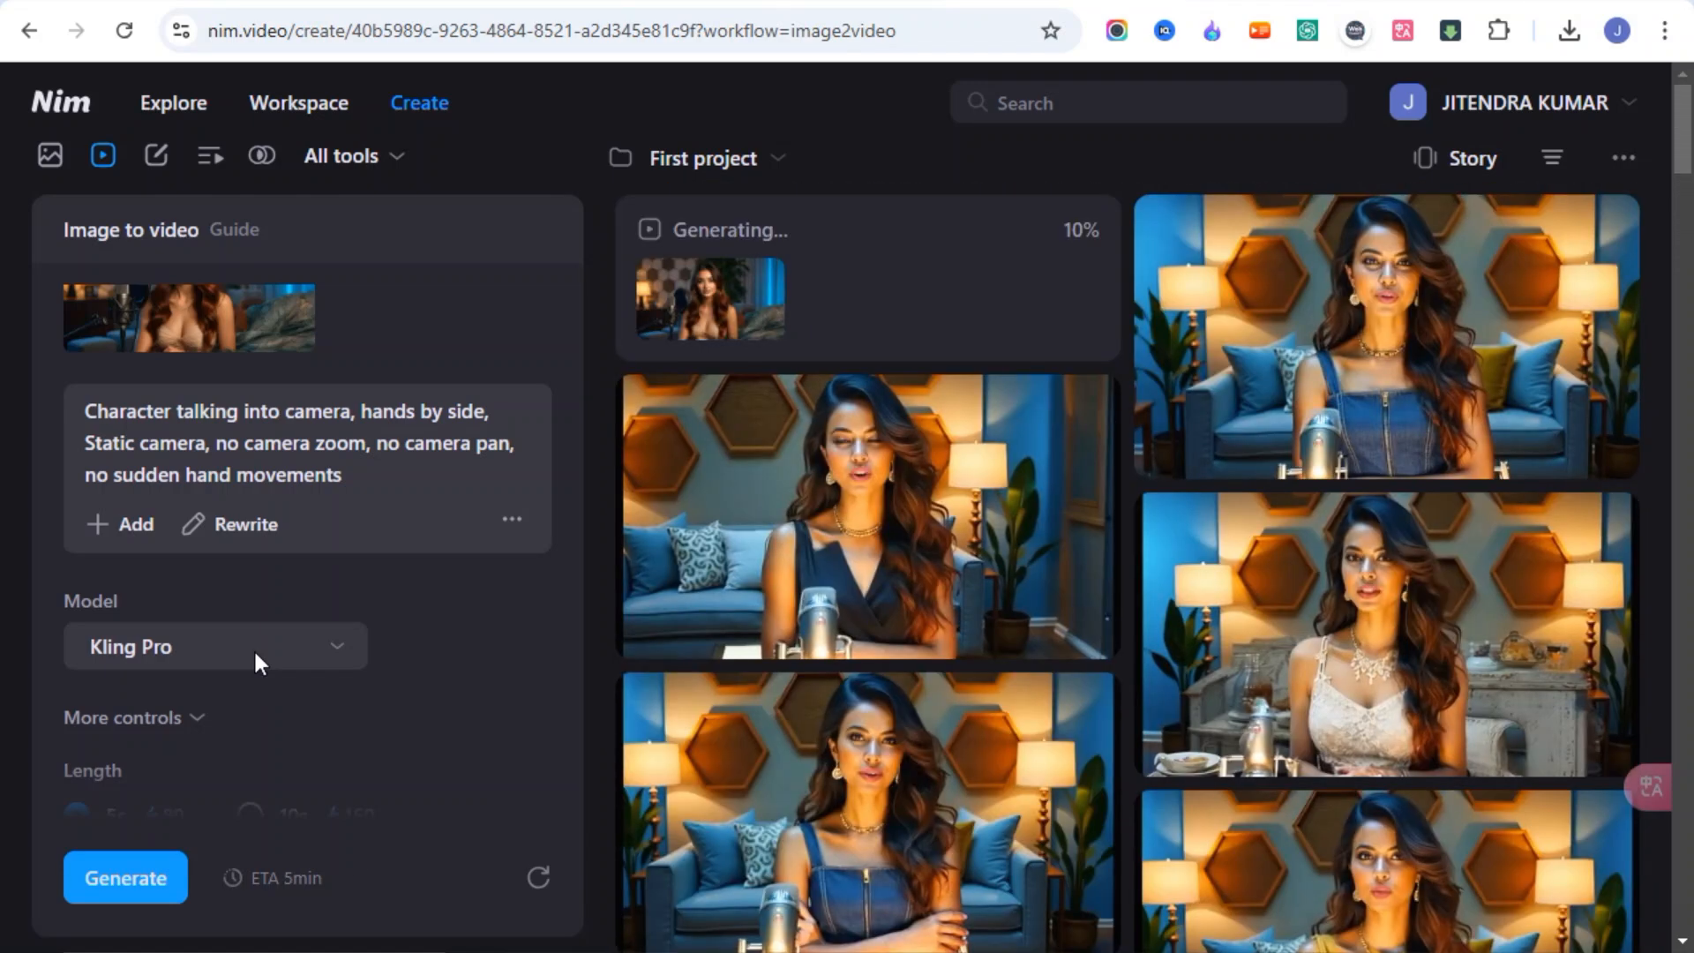
left_click(252, 647)
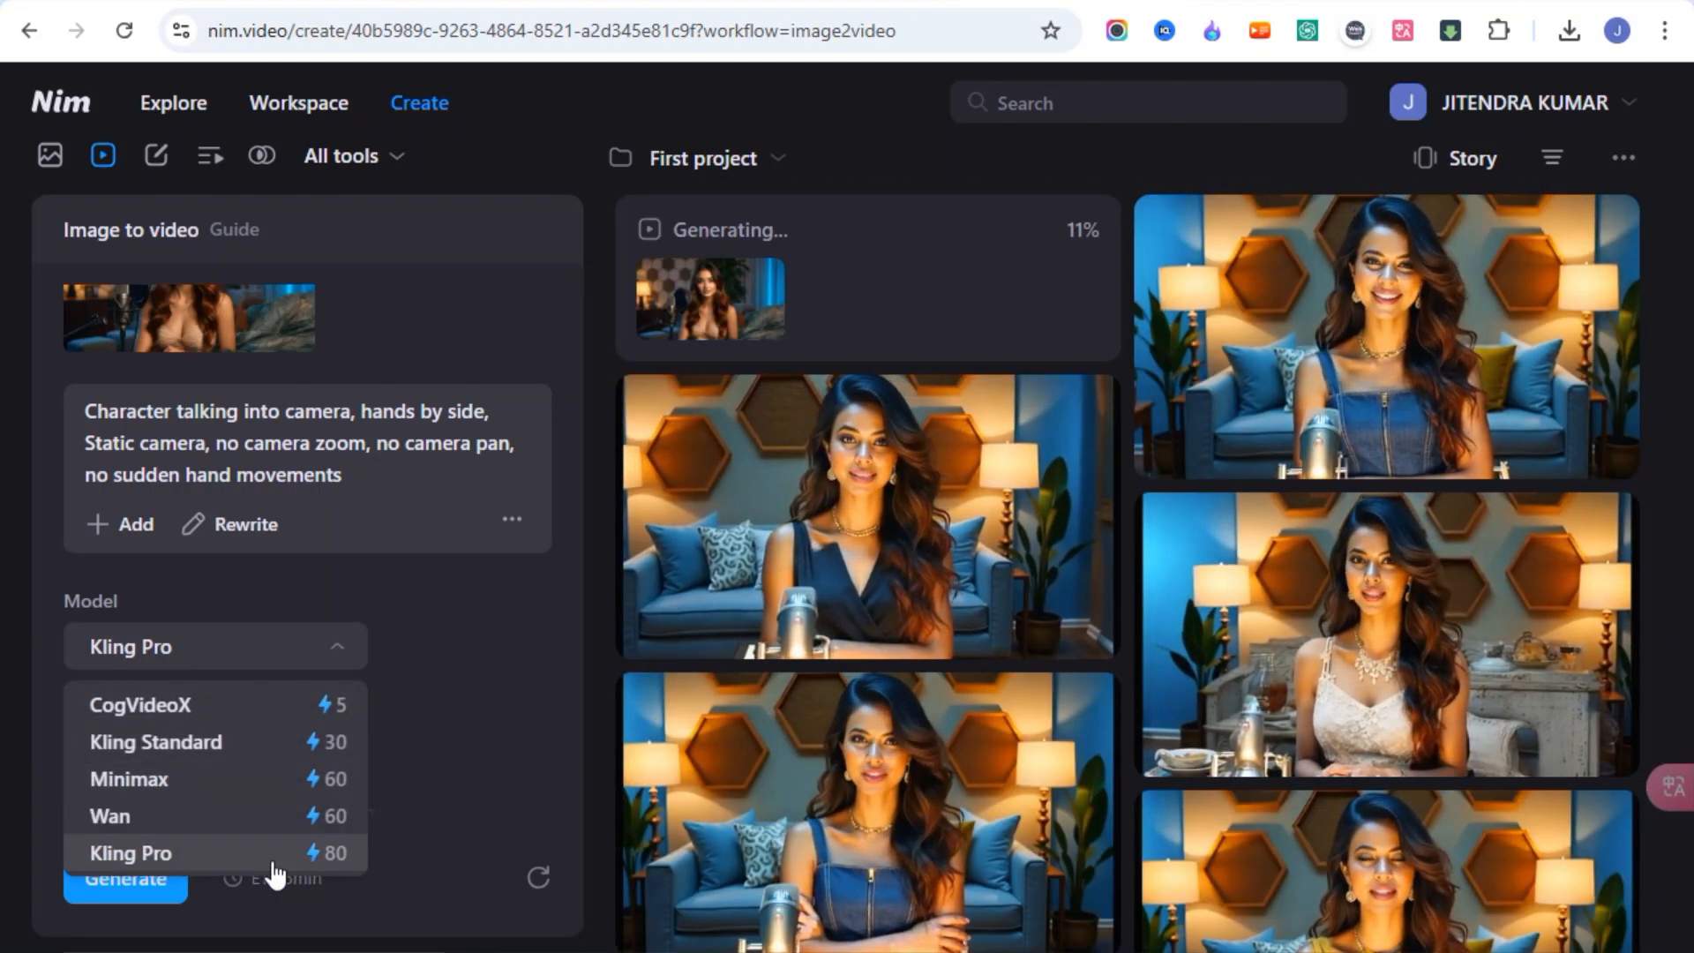
left_click(494, 788)
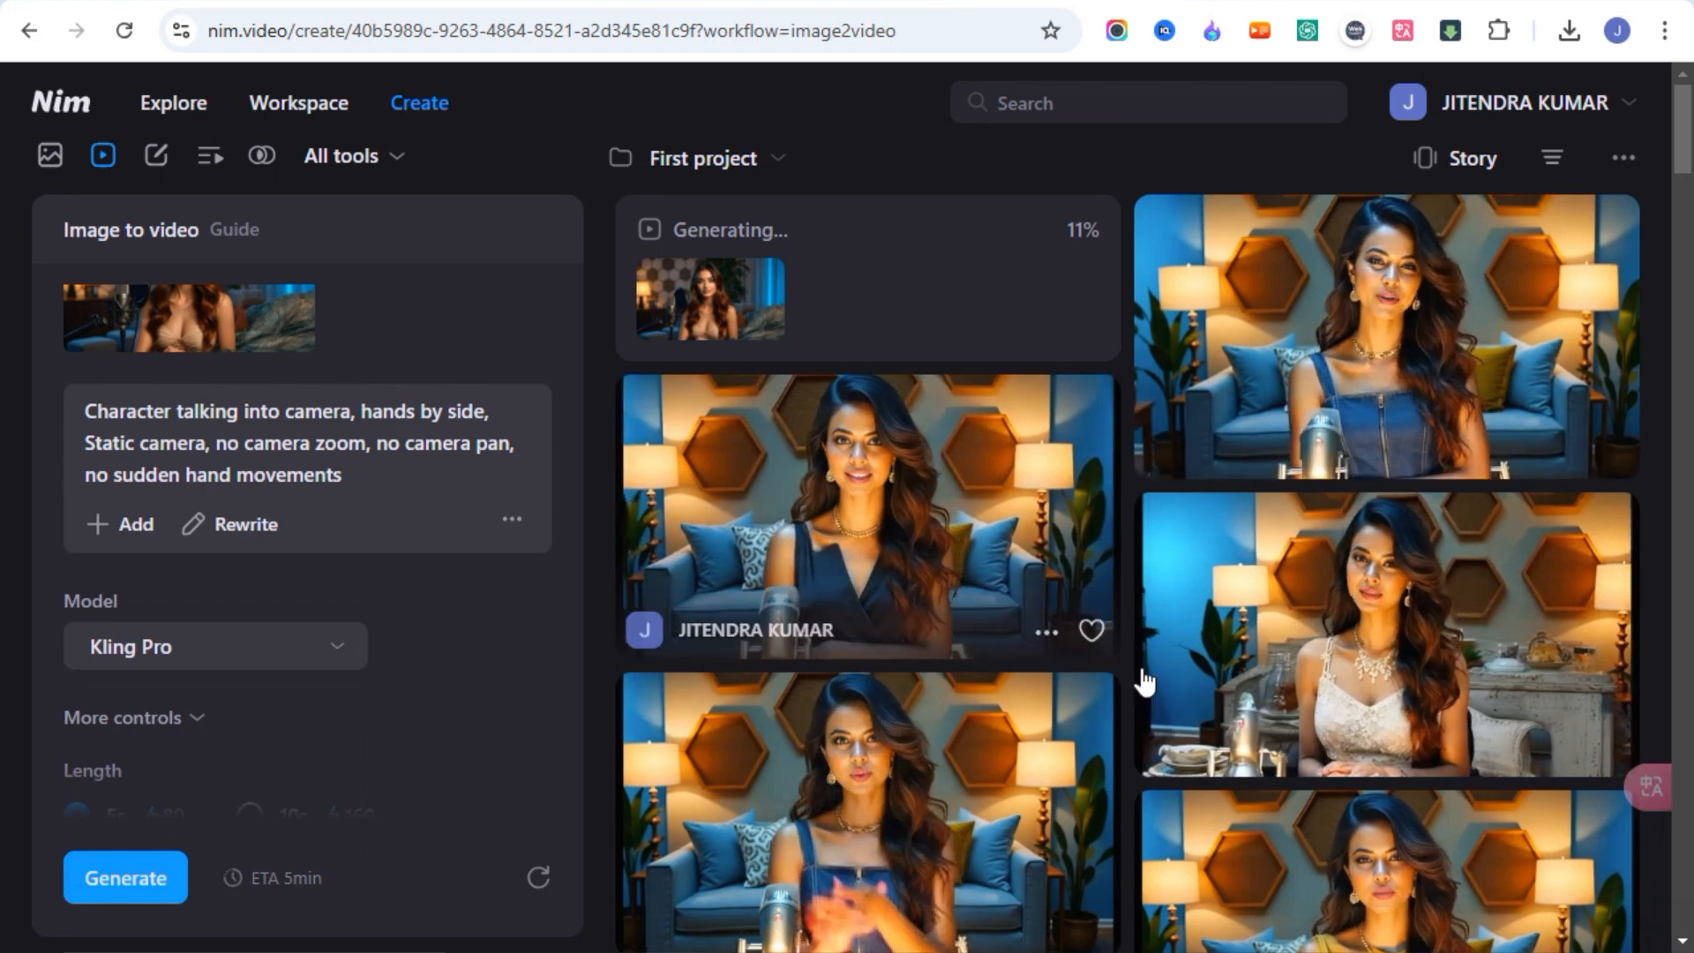
scroll(1015, 650, "down", 1)
scroll(1021, 650, "down", 5)
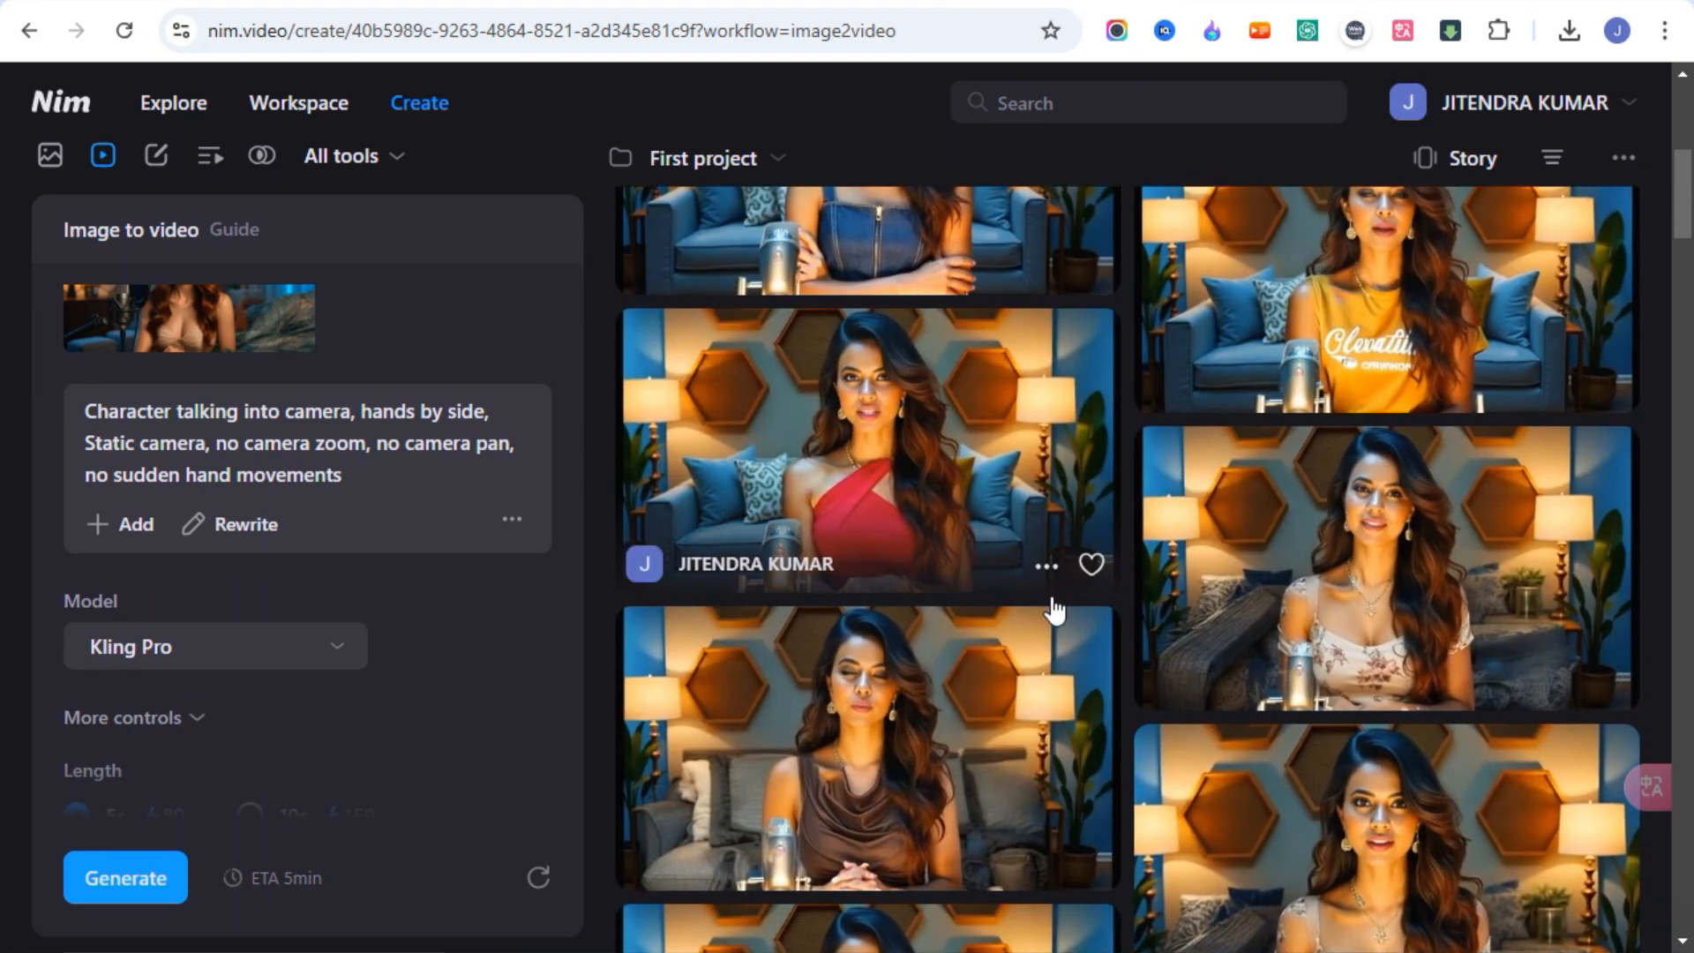
scroll(1070, 569, "down", 1)
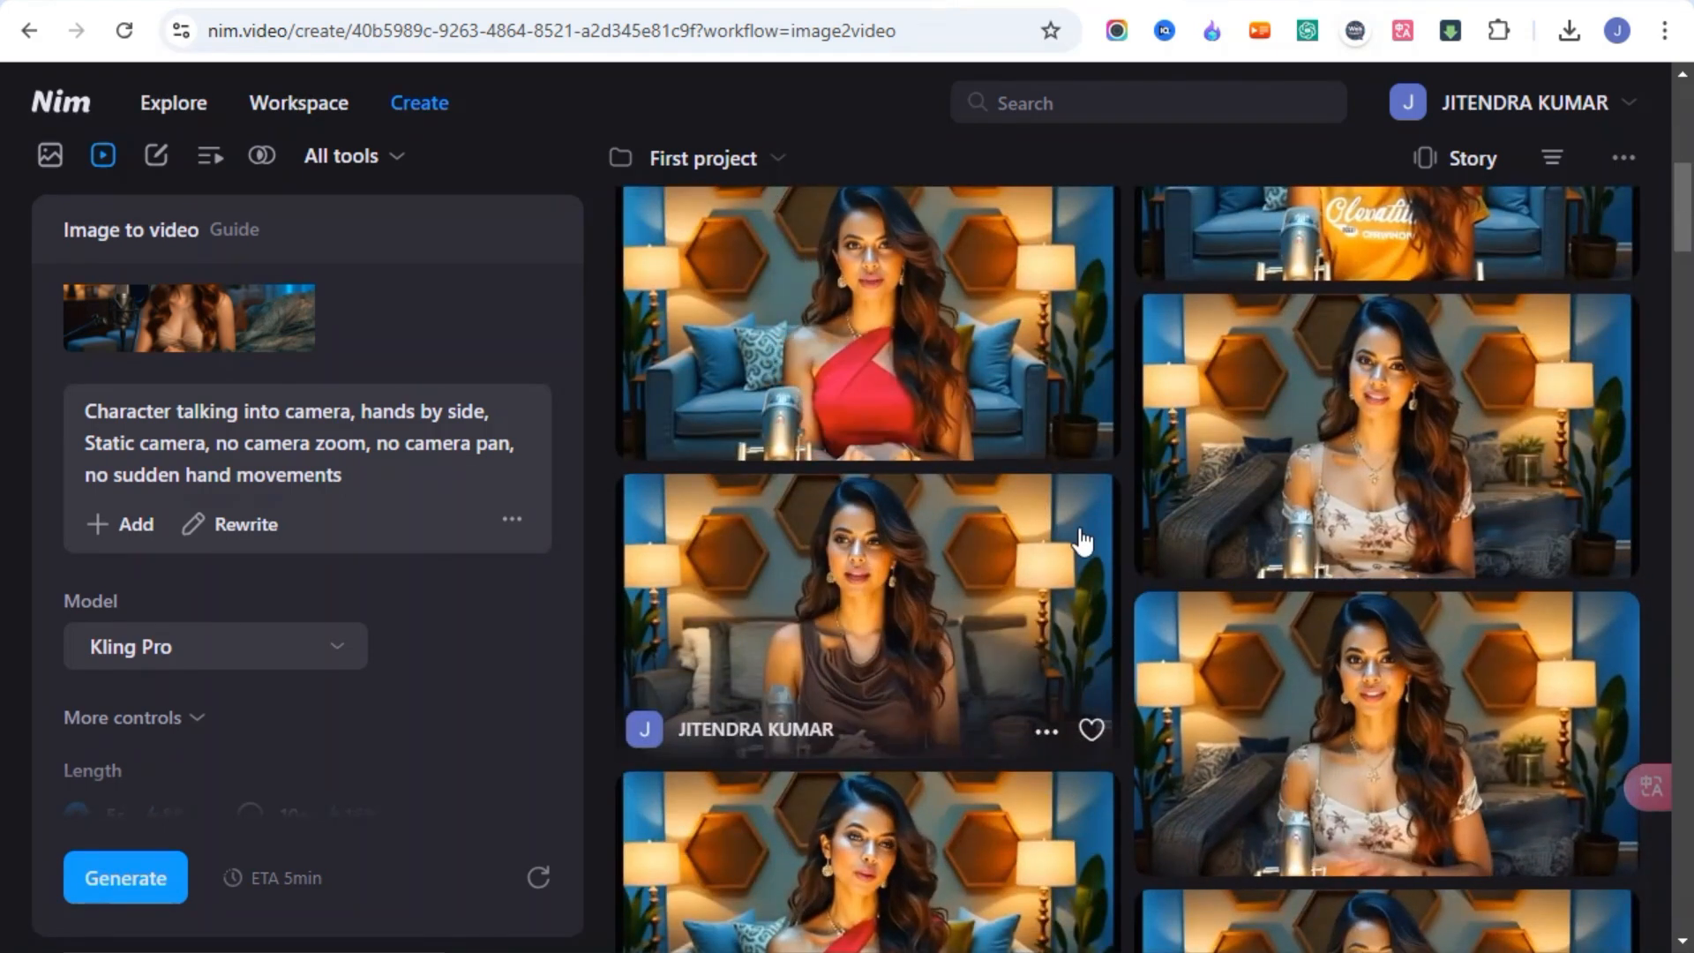
scroll(1056, 530, "up", 1)
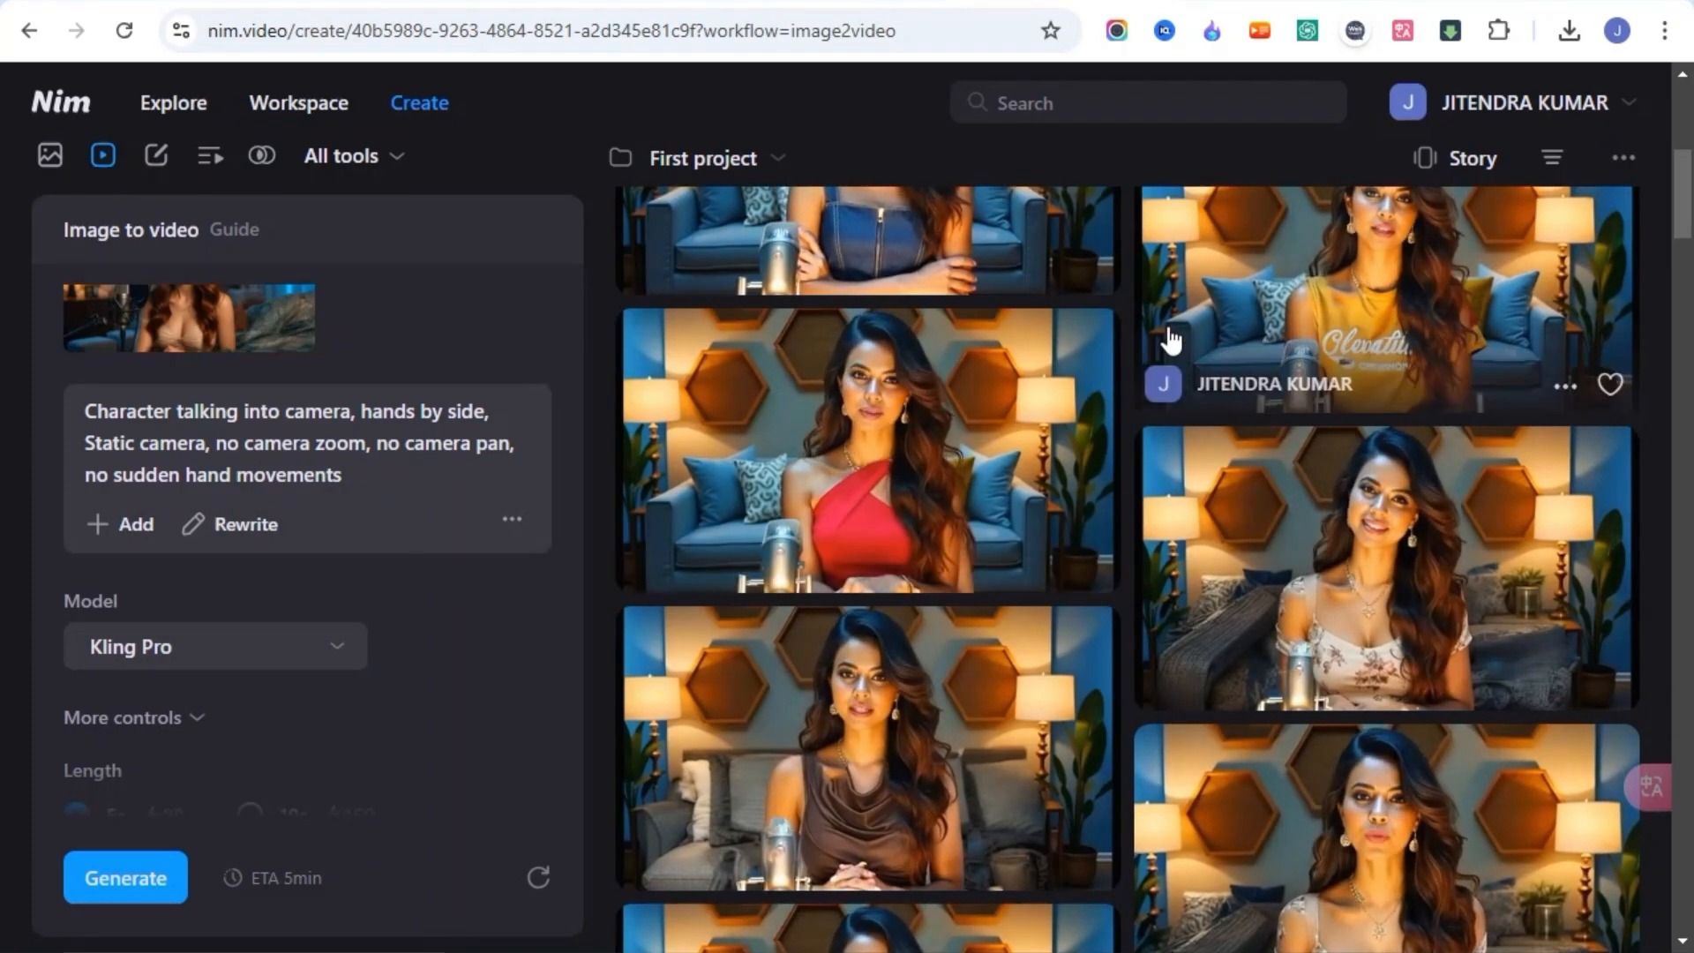
scroll(1043, 643, "up", 2)
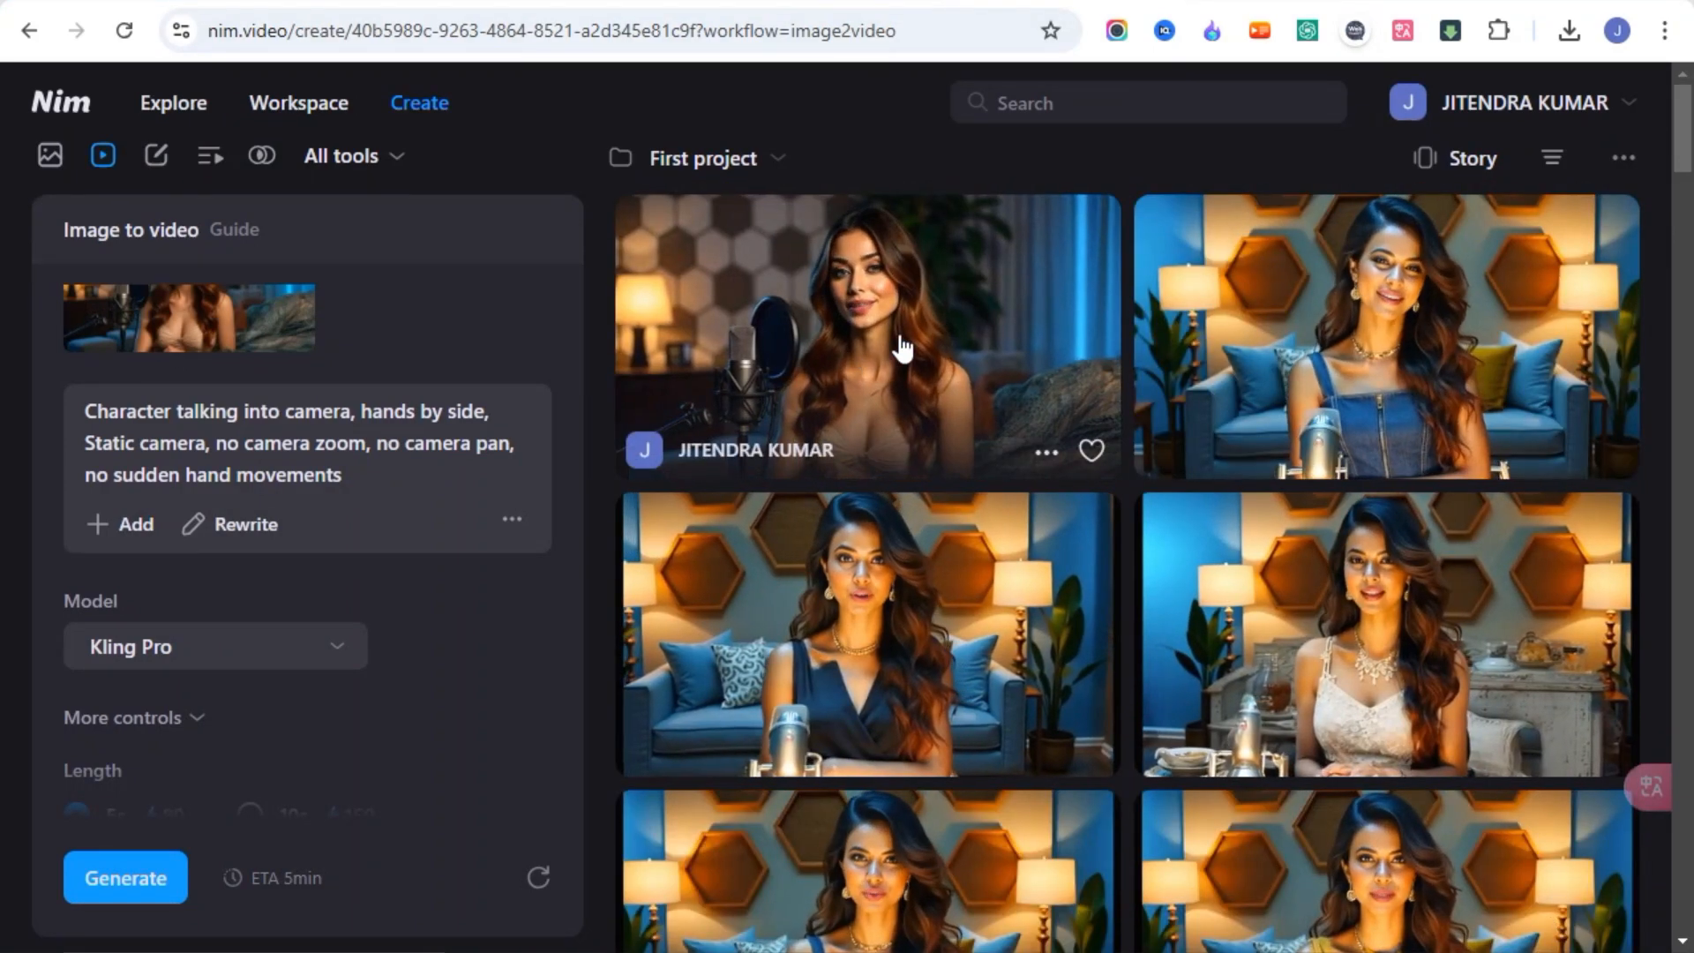
Open the newly generated clip of the woman at the microphone, download it, and return to the project.
left_click(881, 336)
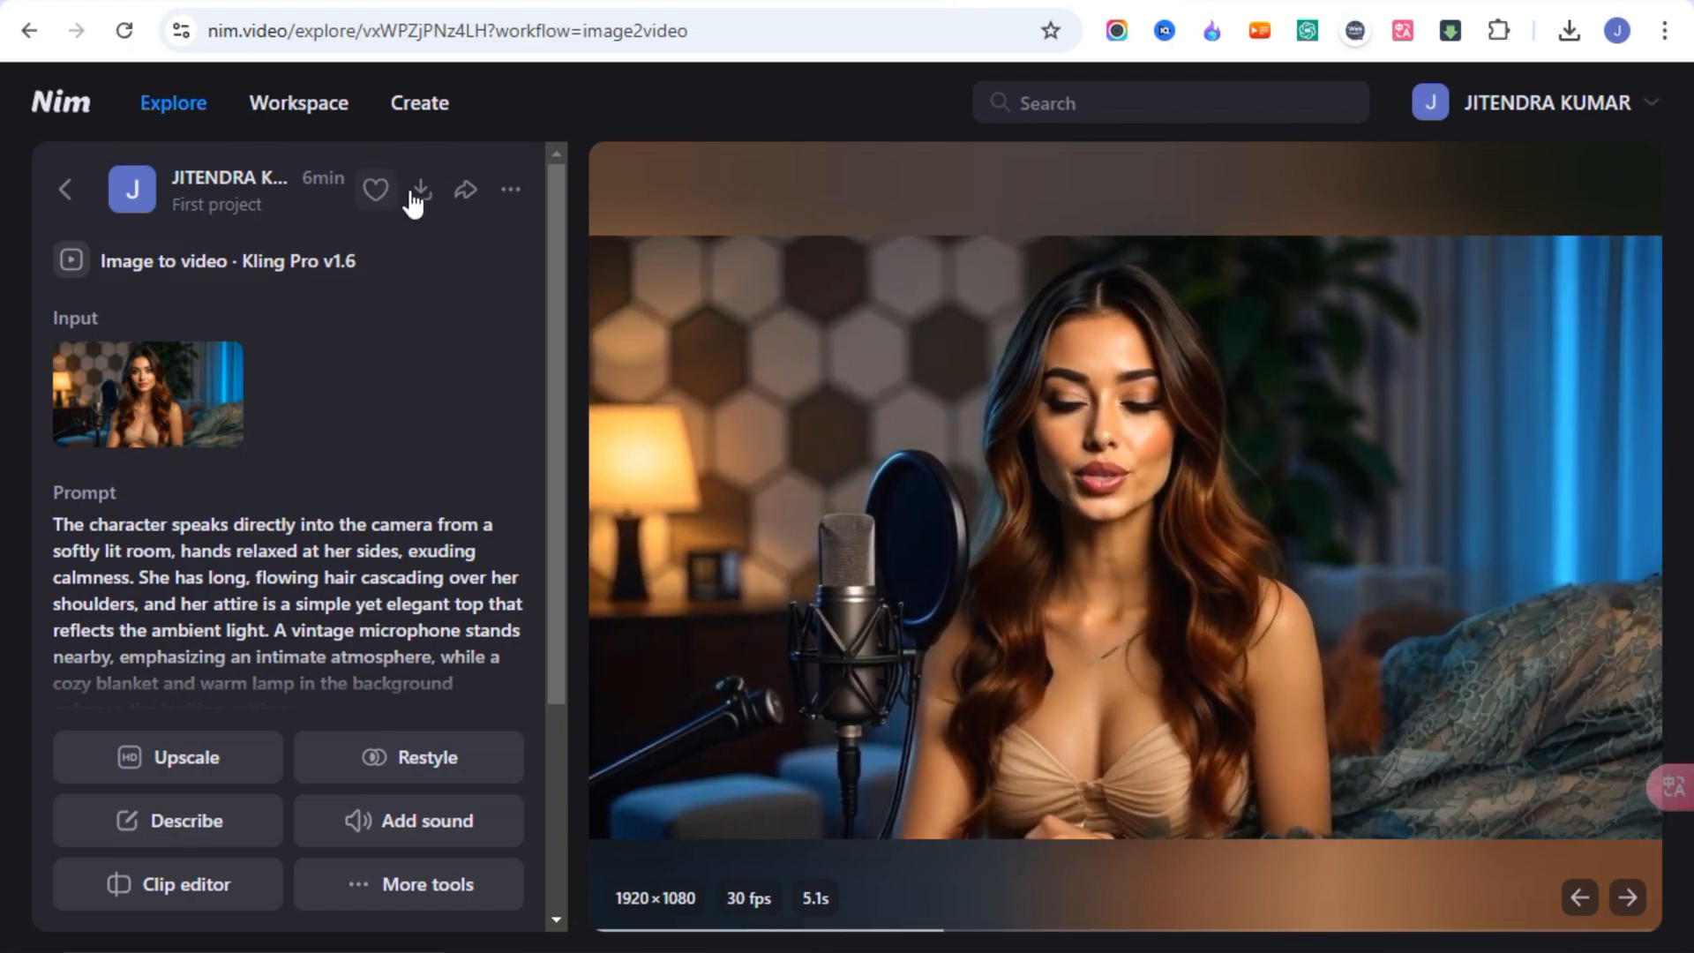
left_click(422, 191)
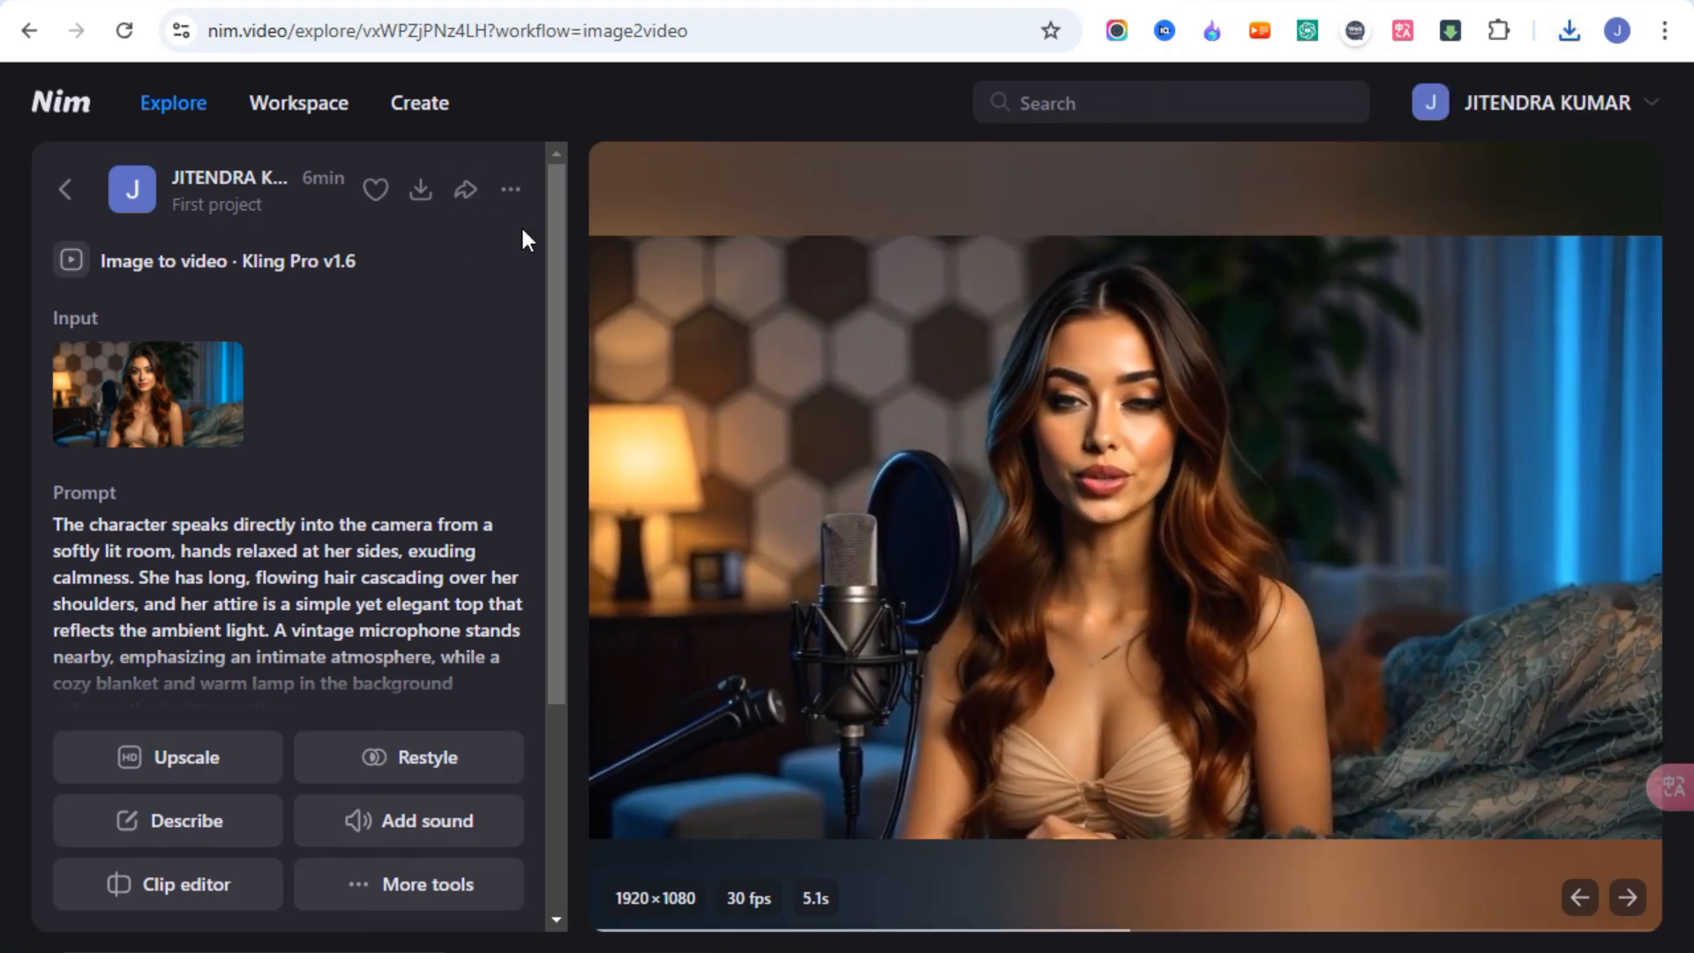
left_click(408, 261)
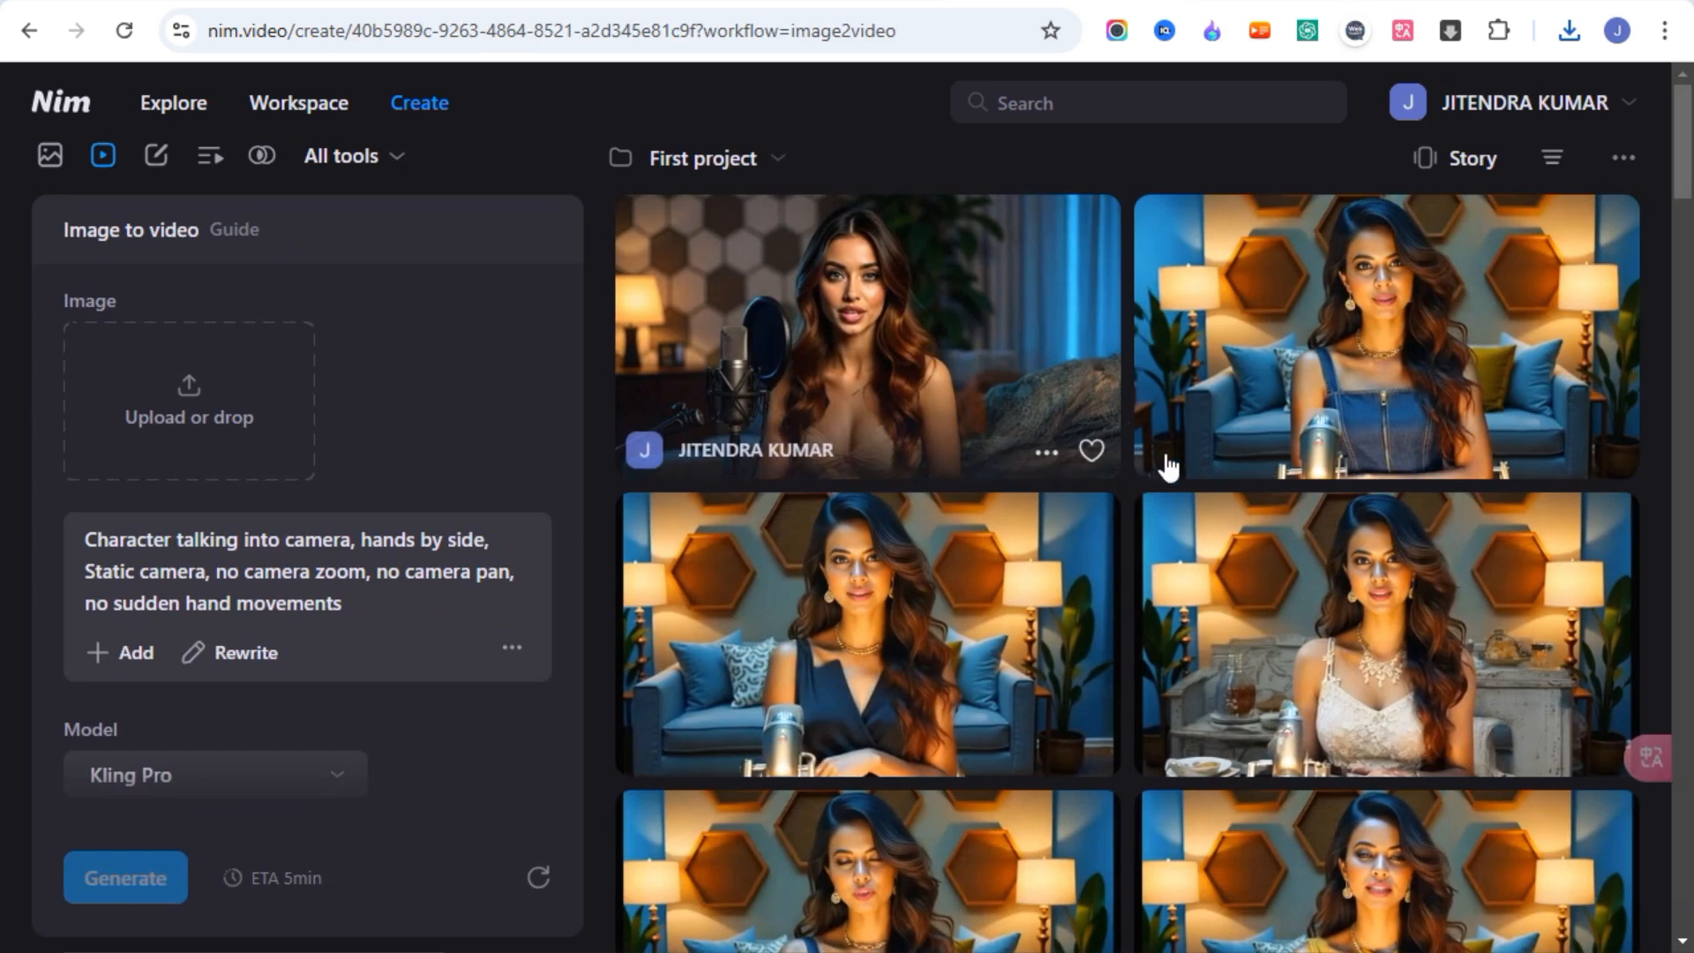
scroll(995, 413, "down", 10)
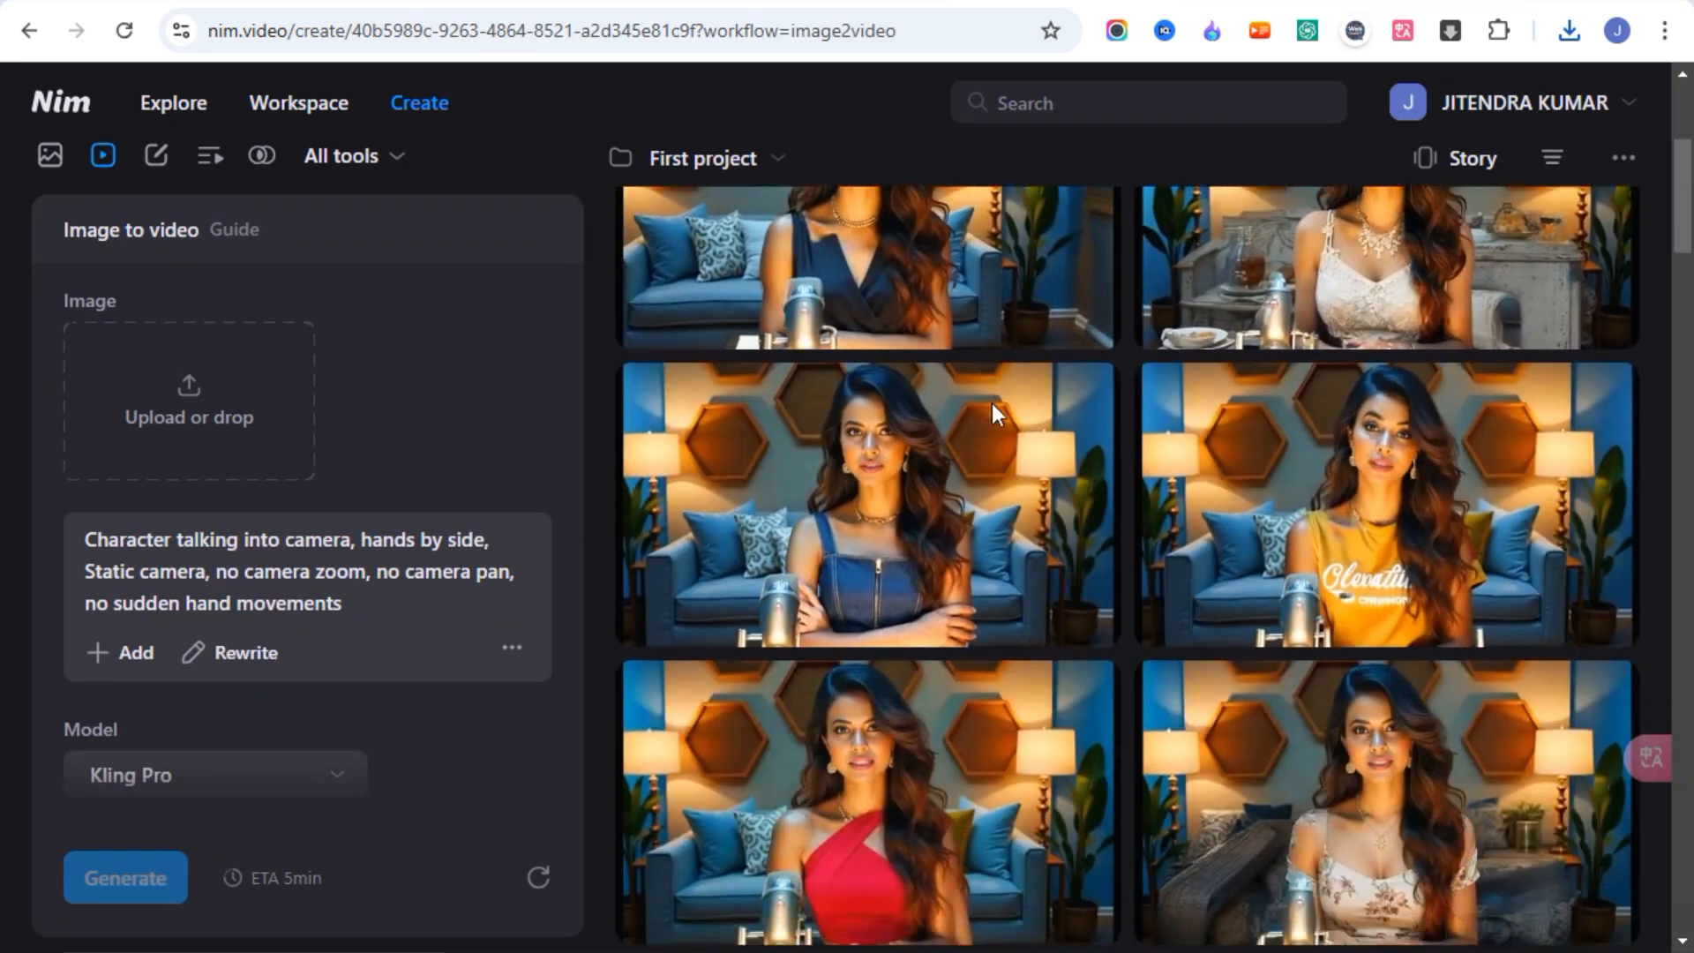
scroll(991, 404, "down", 4)
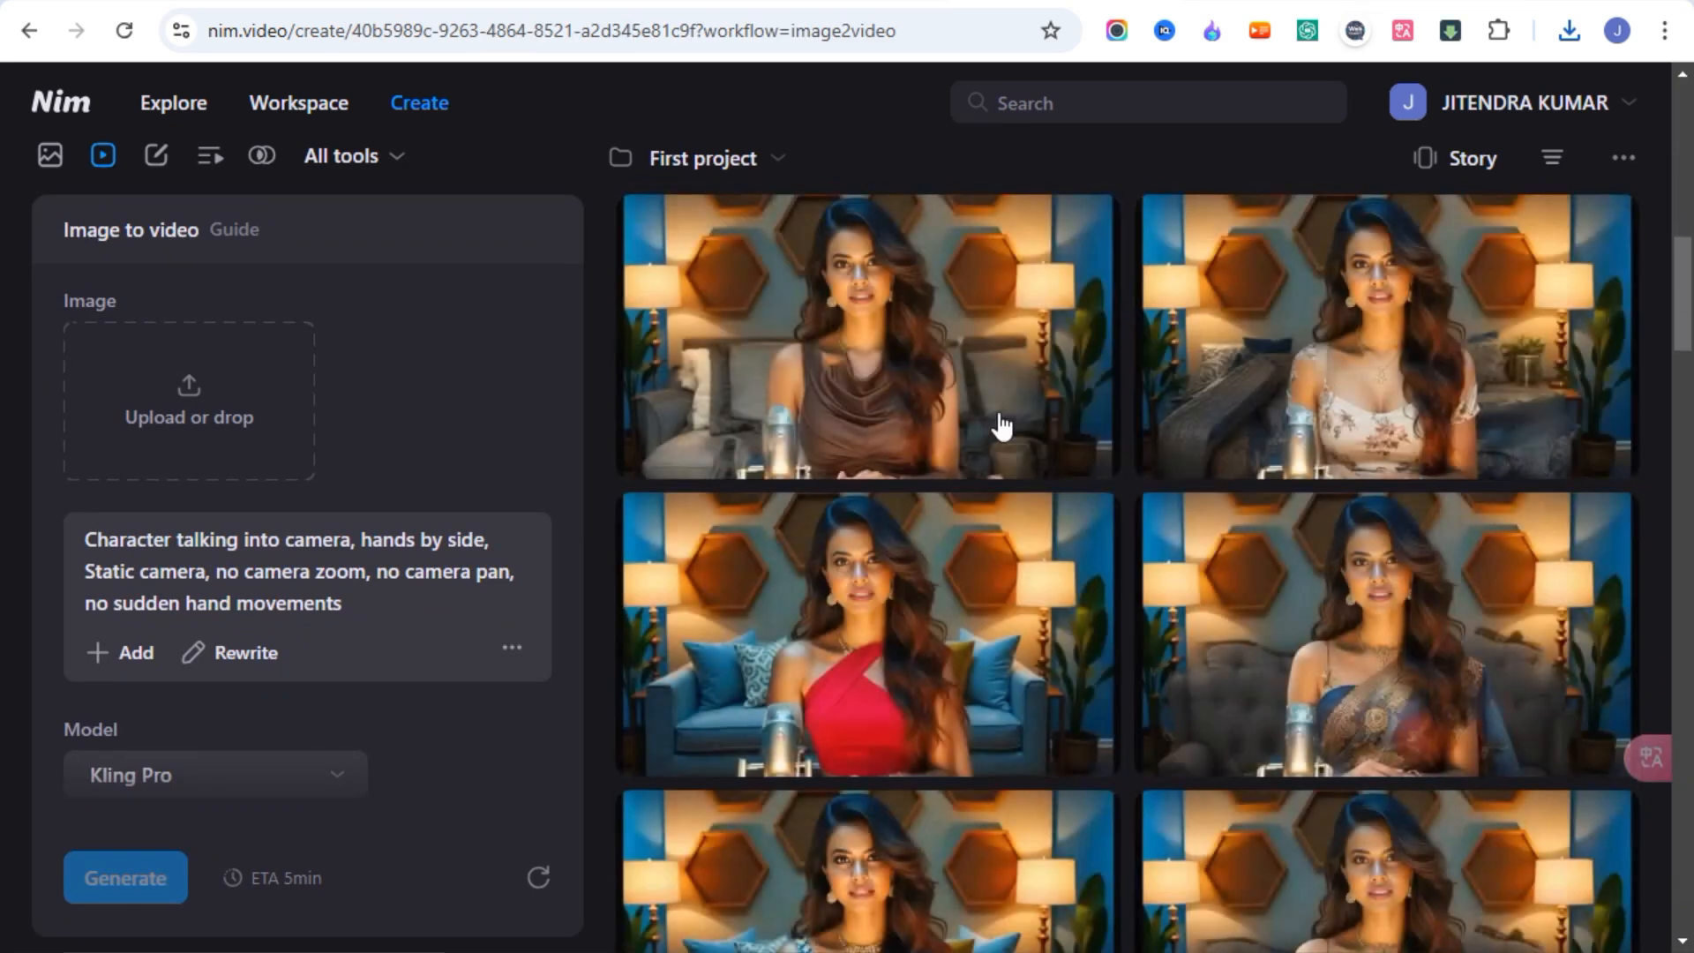